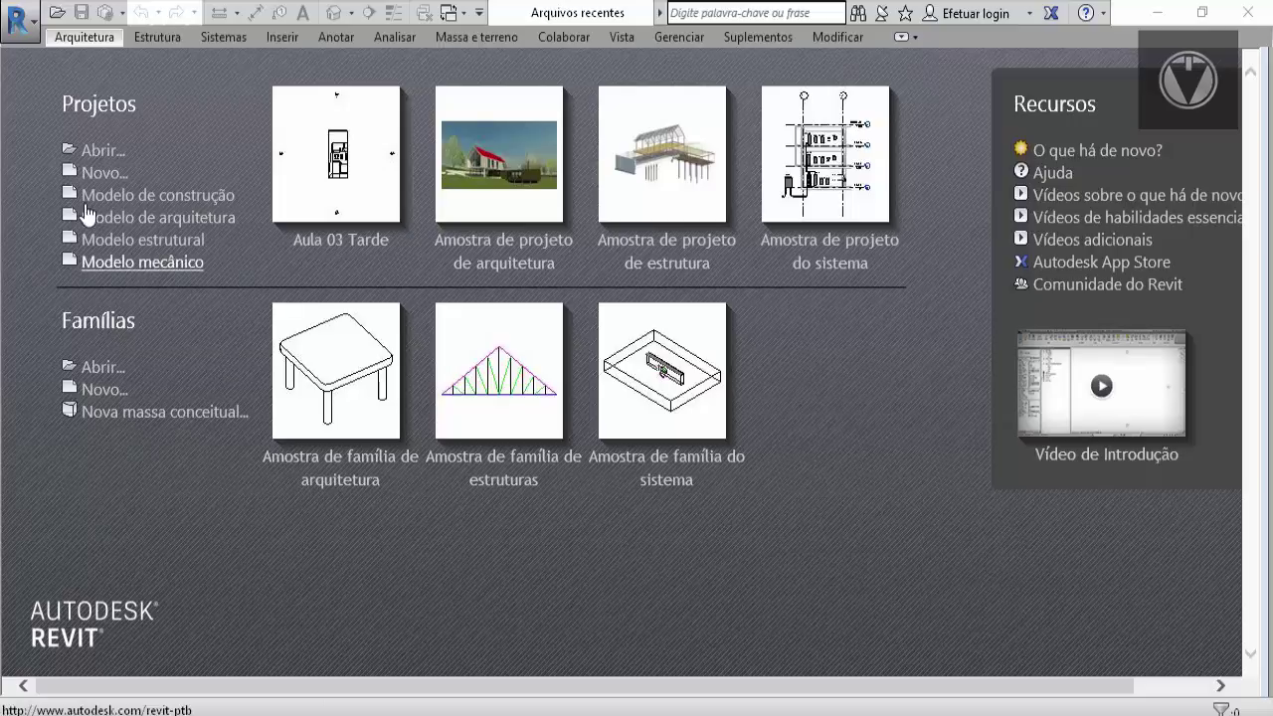
Step: Examine the application's file commands for creating, opening, saving as, exporting, Suite workflows and publishing
{"action": "left_click", "coordinate": [29, 28]}
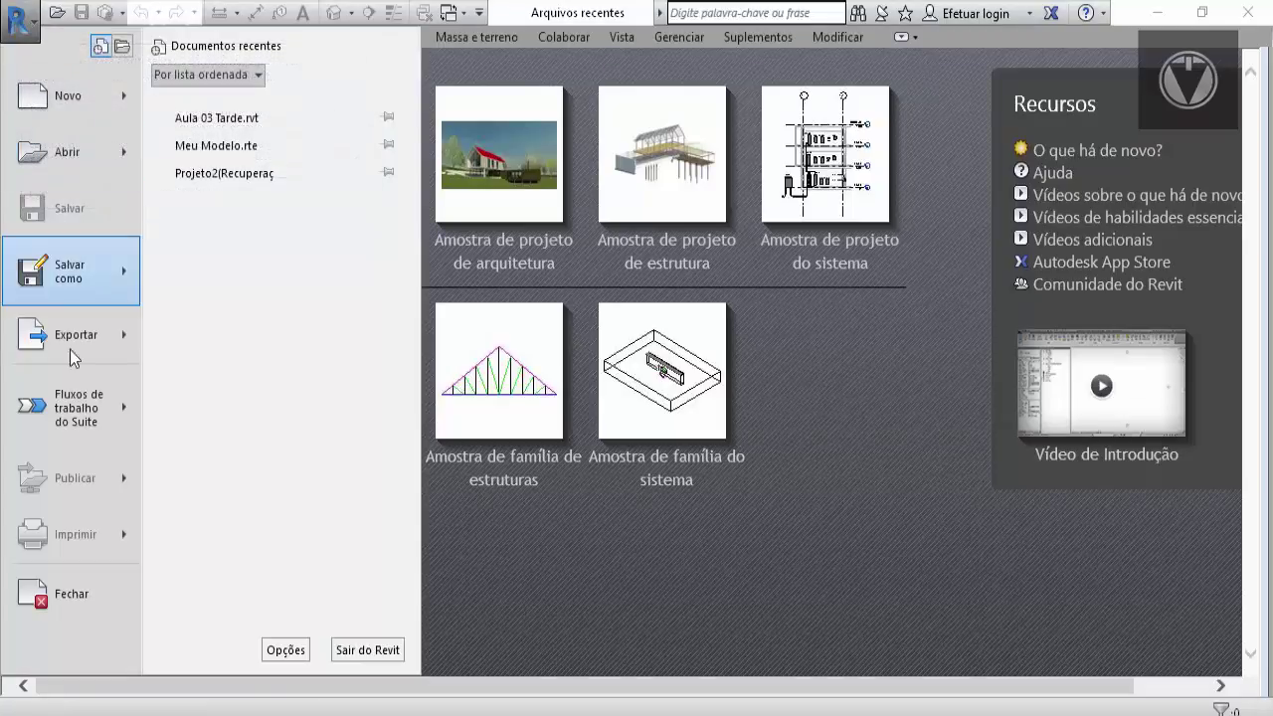
{"action": "mouse_move", "coordinate": [65, 105]}
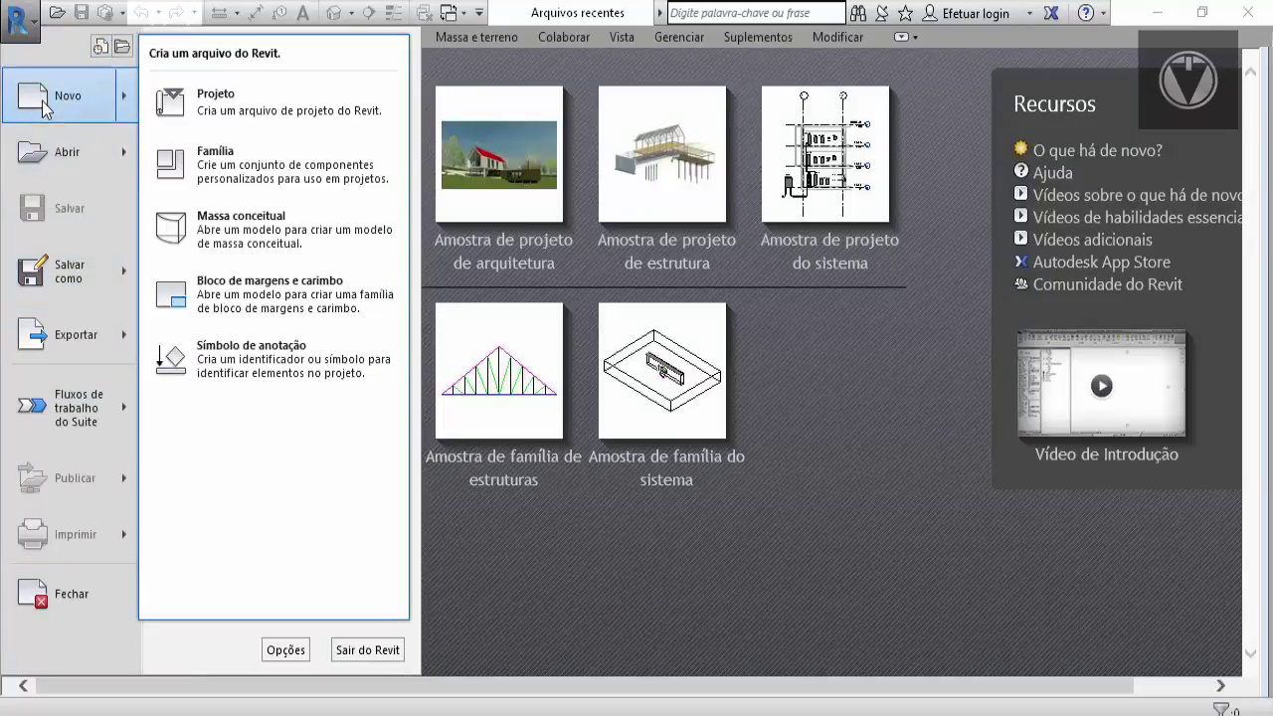
{"action": "mouse_move", "coordinate": [54, 153]}
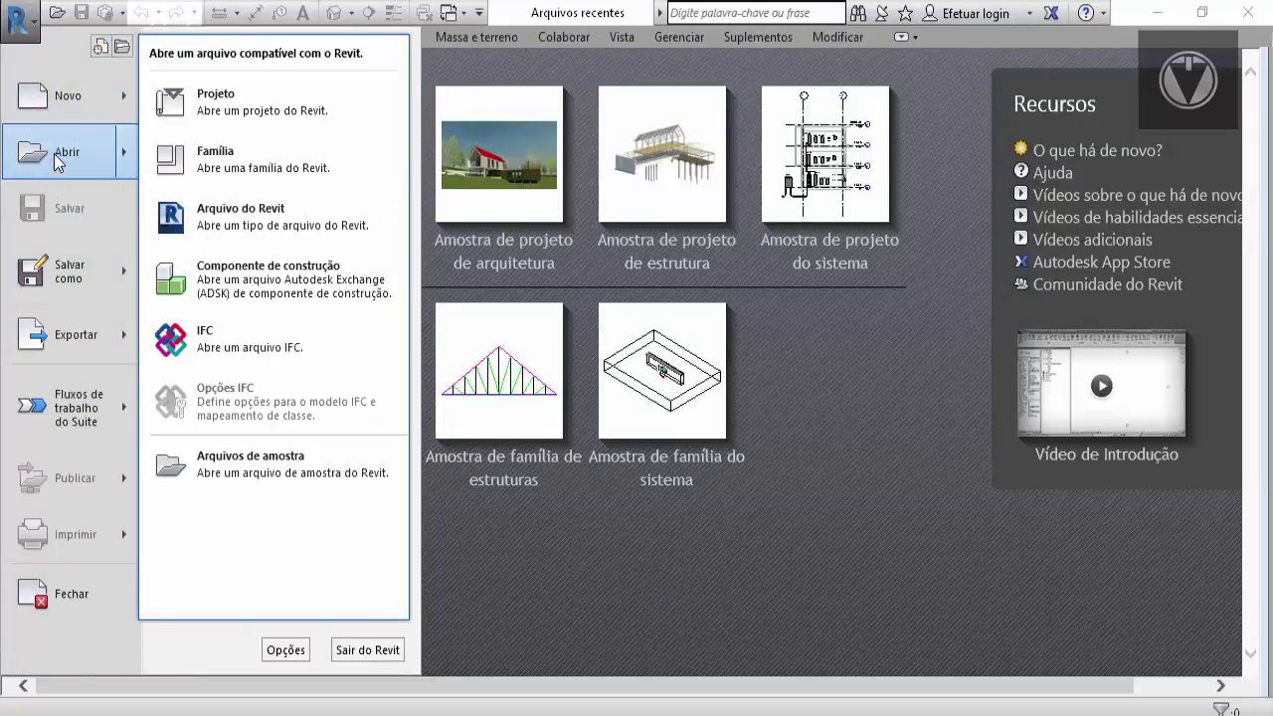
{"action": "mouse_move", "coordinate": [69, 286]}
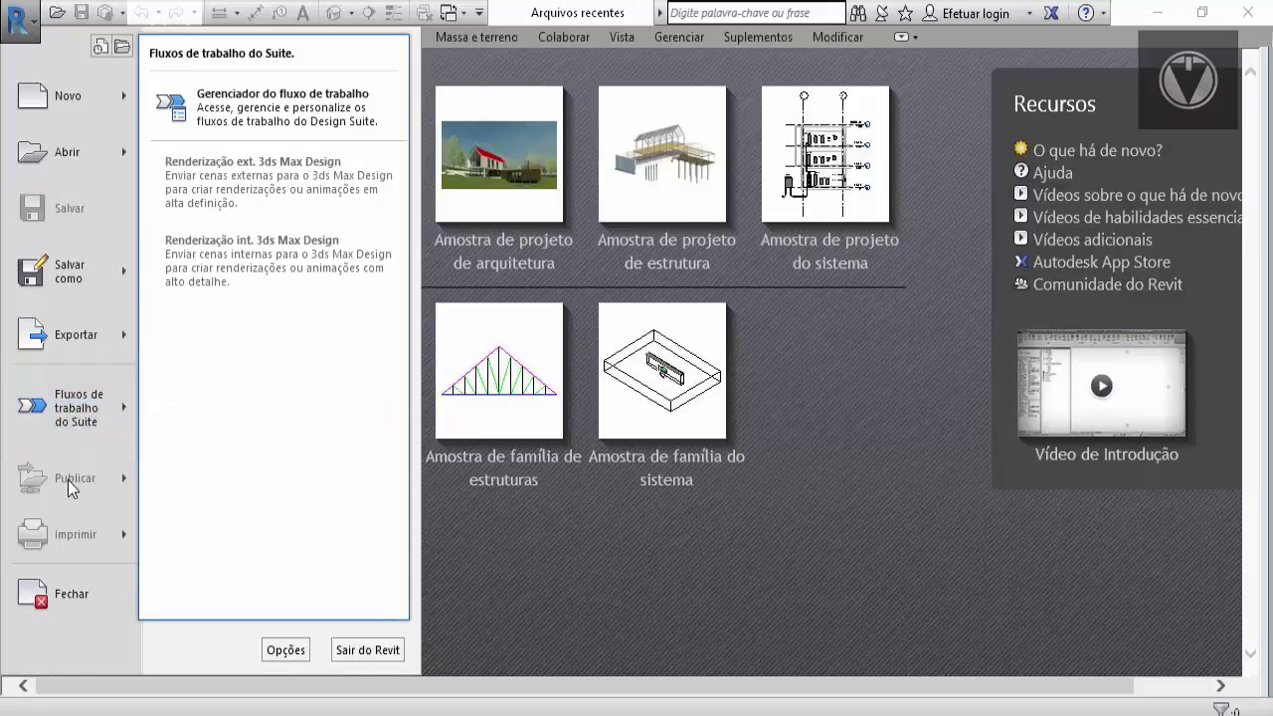
{"action": "mouse_move", "coordinate": [65, 481]}
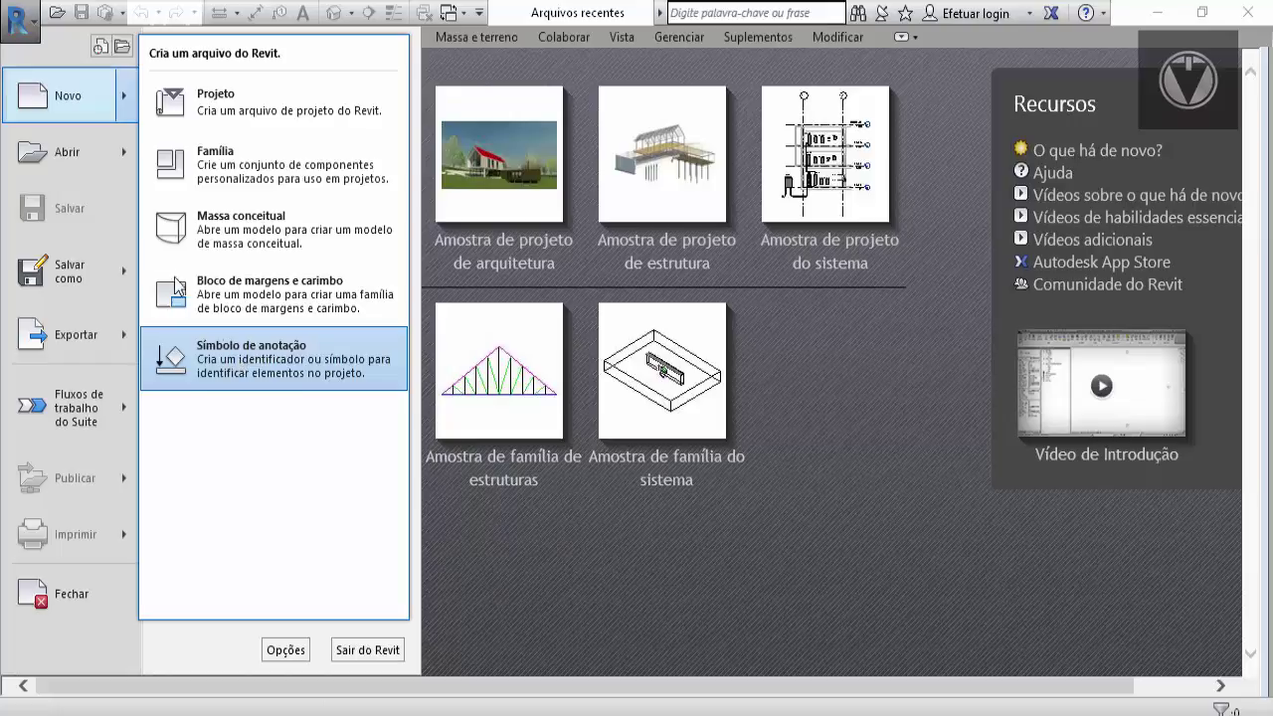
{"action": "mouse_move", "coordinate": [103, 151]}
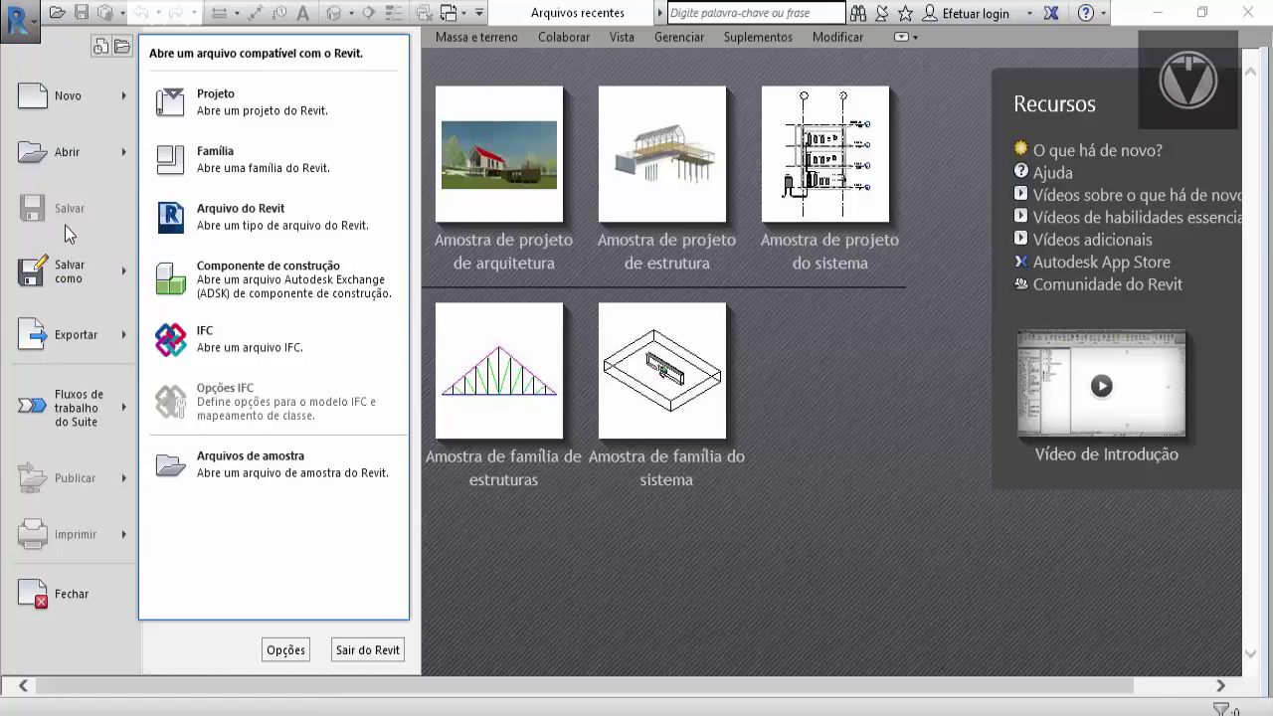
{"action": "mouse_move", "coordinate": [70, 276]}
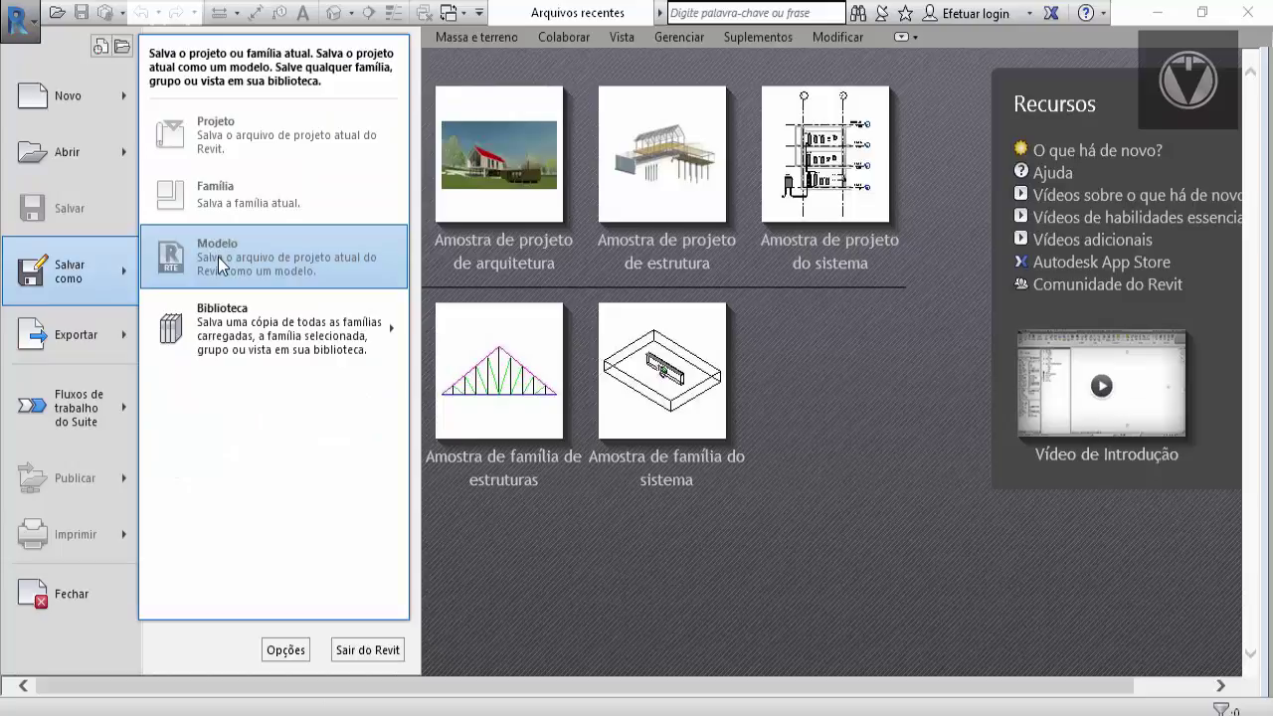
{"action": "mouse_move", "coordinate": [221, 324]}
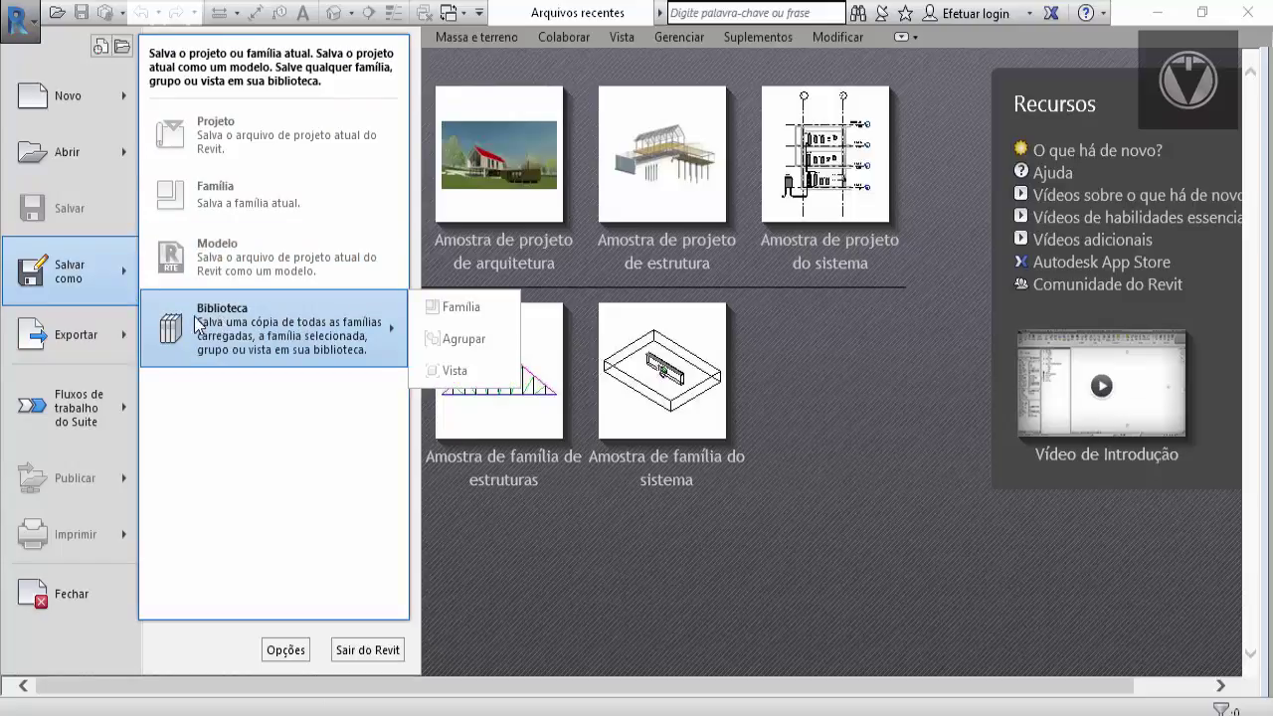
{"action": "mouse_move", "coordinate": [78, 341]}
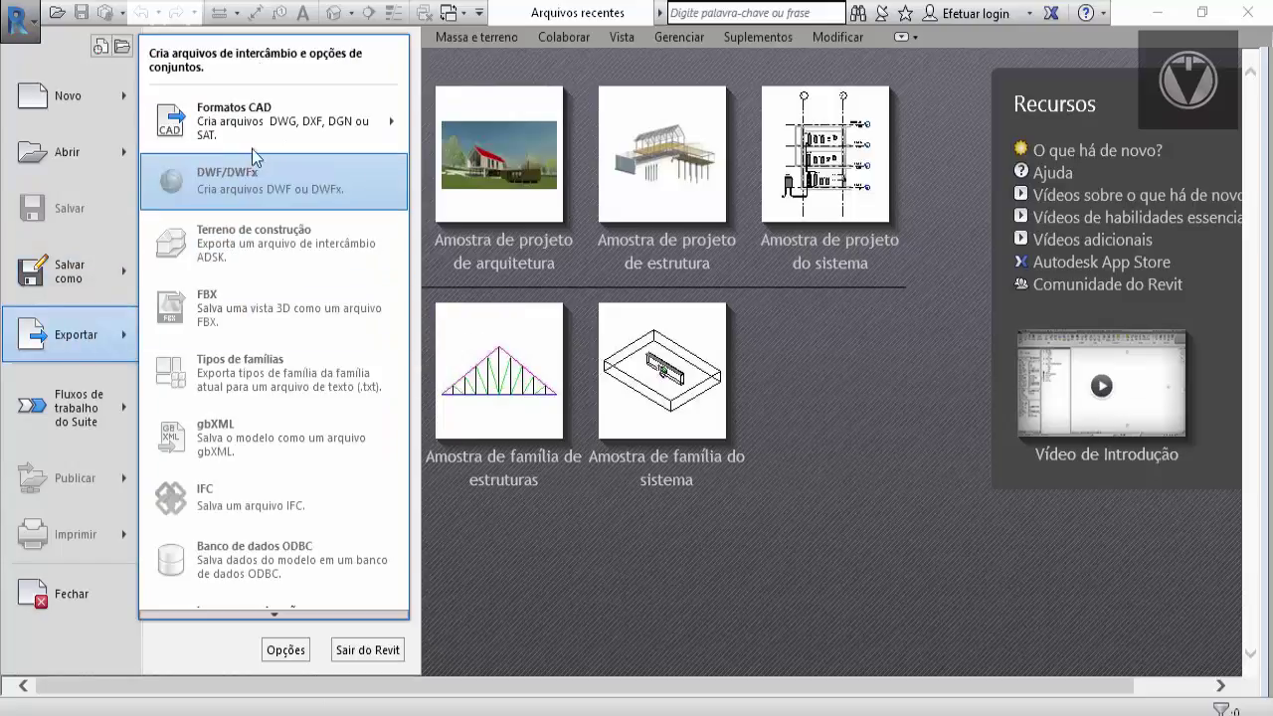
{"action": "mouse_move", "coordinate": [264, 117]}
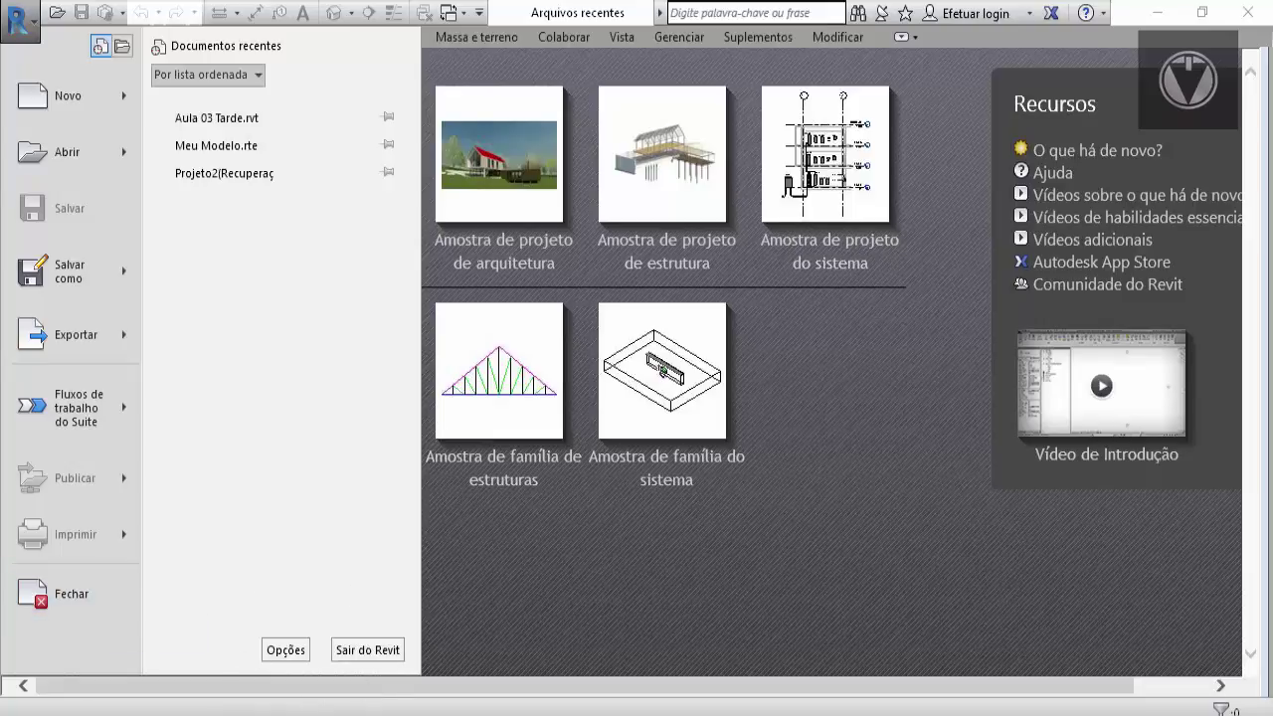
Step: Review the general program options, dismiss them without changes, and look at the exit command
{"action": "left_click", "coordinate": [285, 652]}
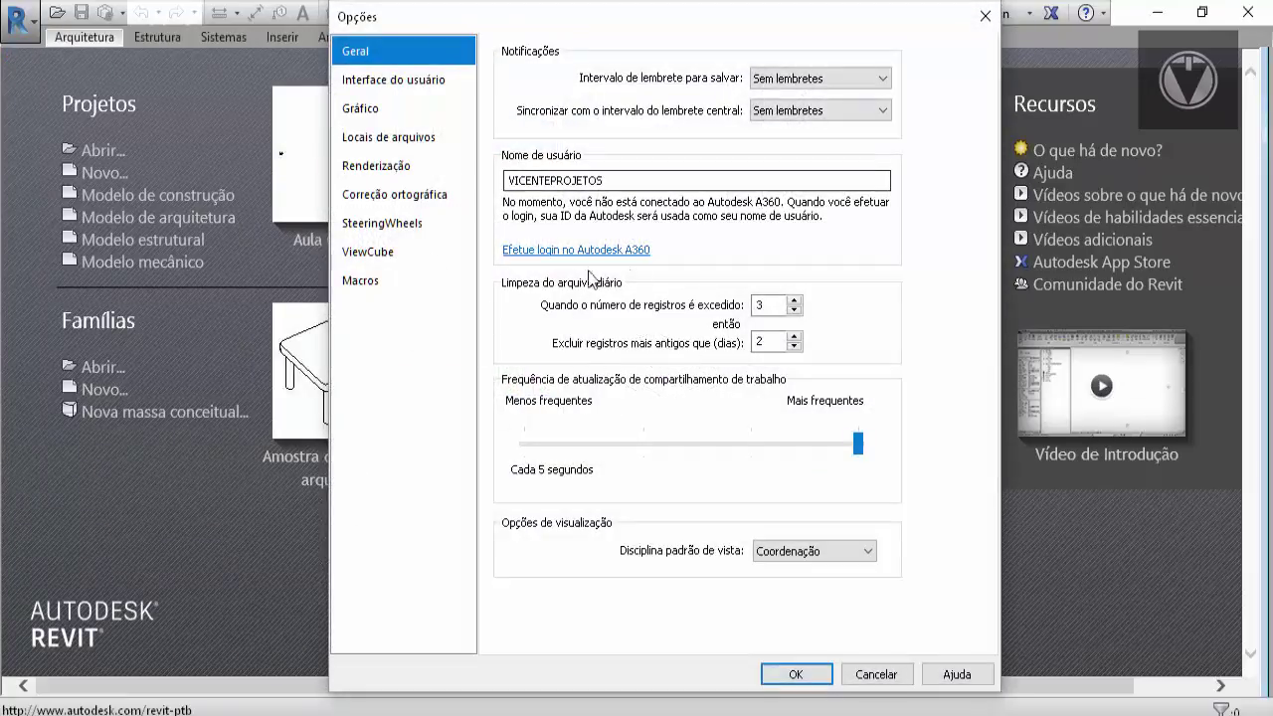
{"action": "left_click", "coordinate": [871, 674]}
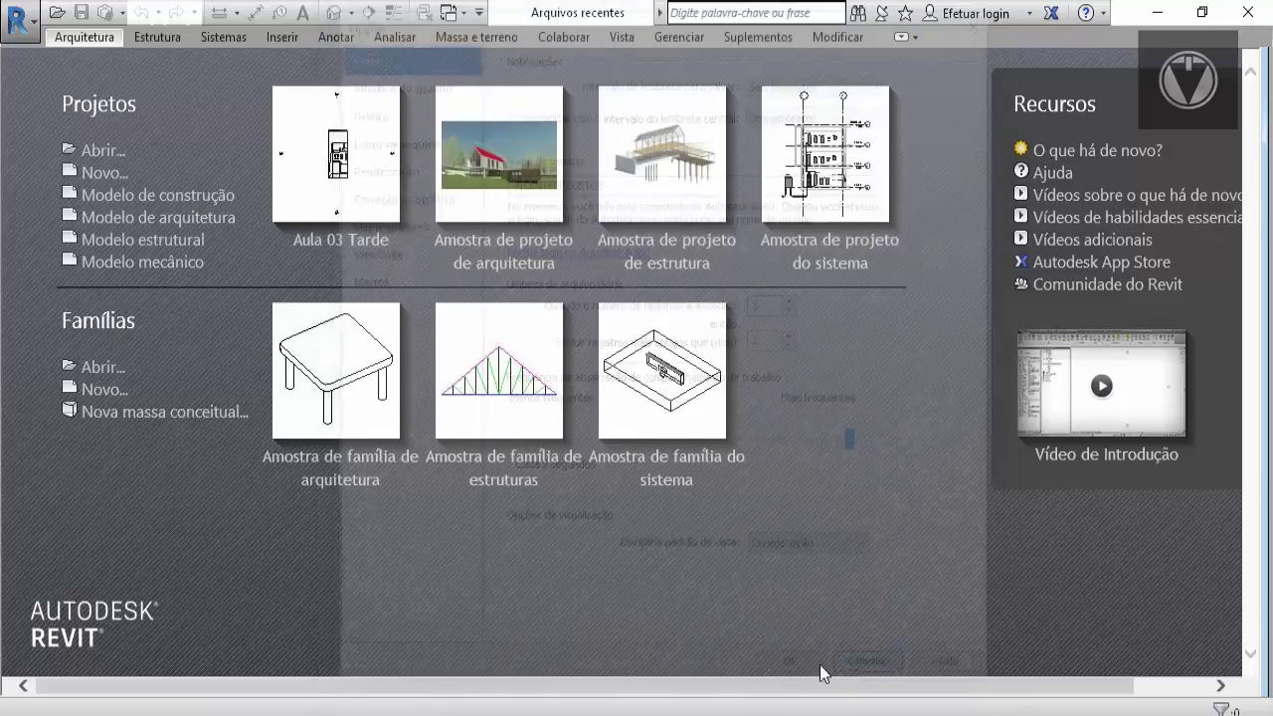
{"action": "left_click", "coordinate": [20, 20]}
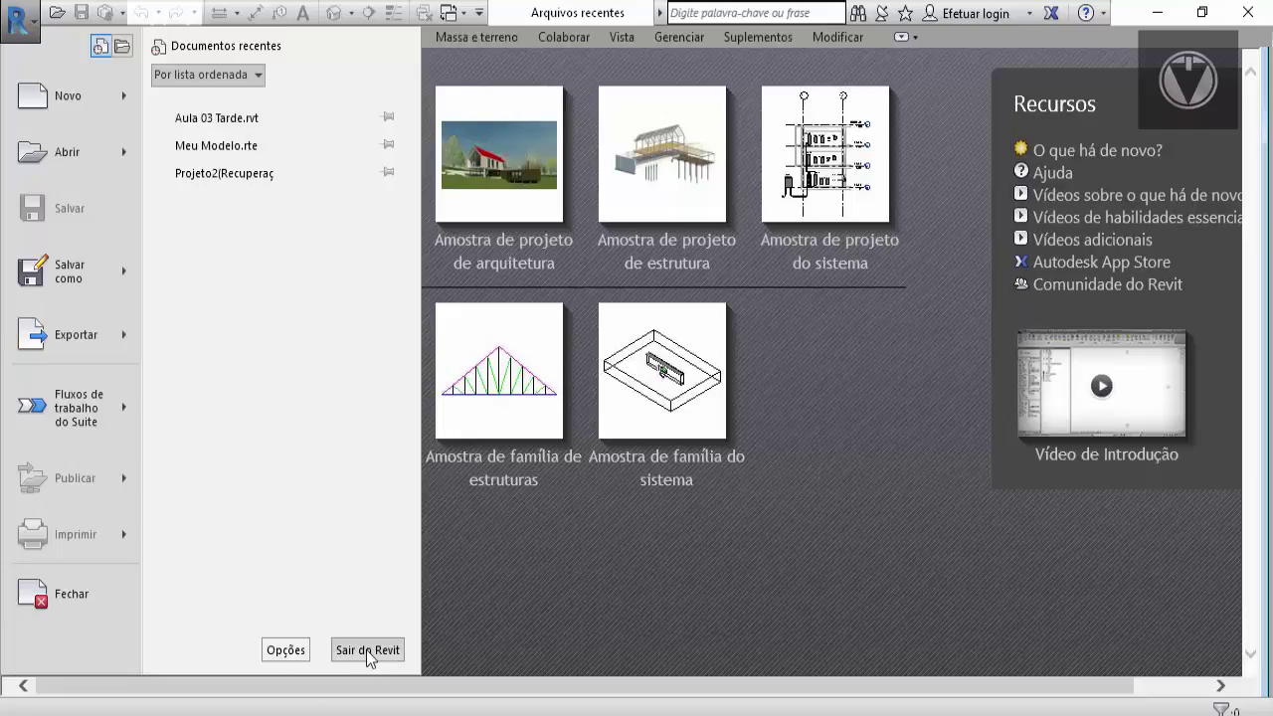
{"action": "left_click", "coordinate": [488, 559]}
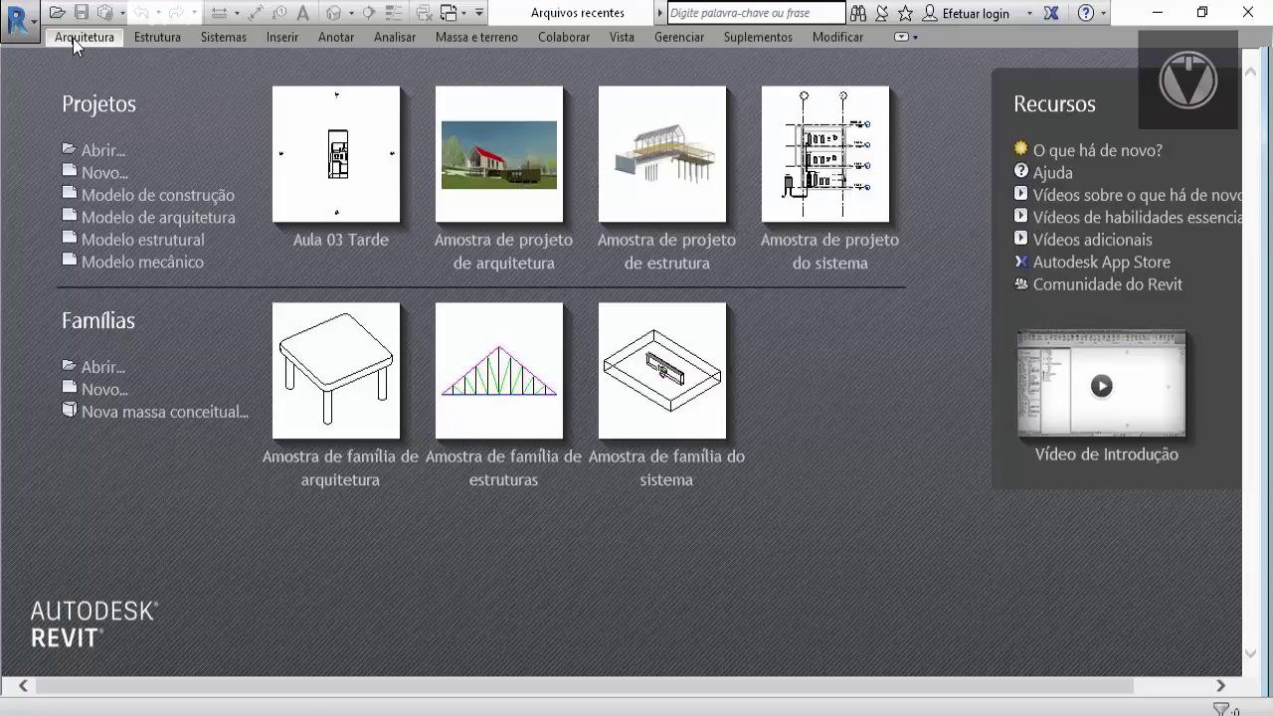
Step: Create a project from the architectural template and dock the Properties palette above a narrower Project Browser
{"action": "left_click", "coordinate": [138, 225]}
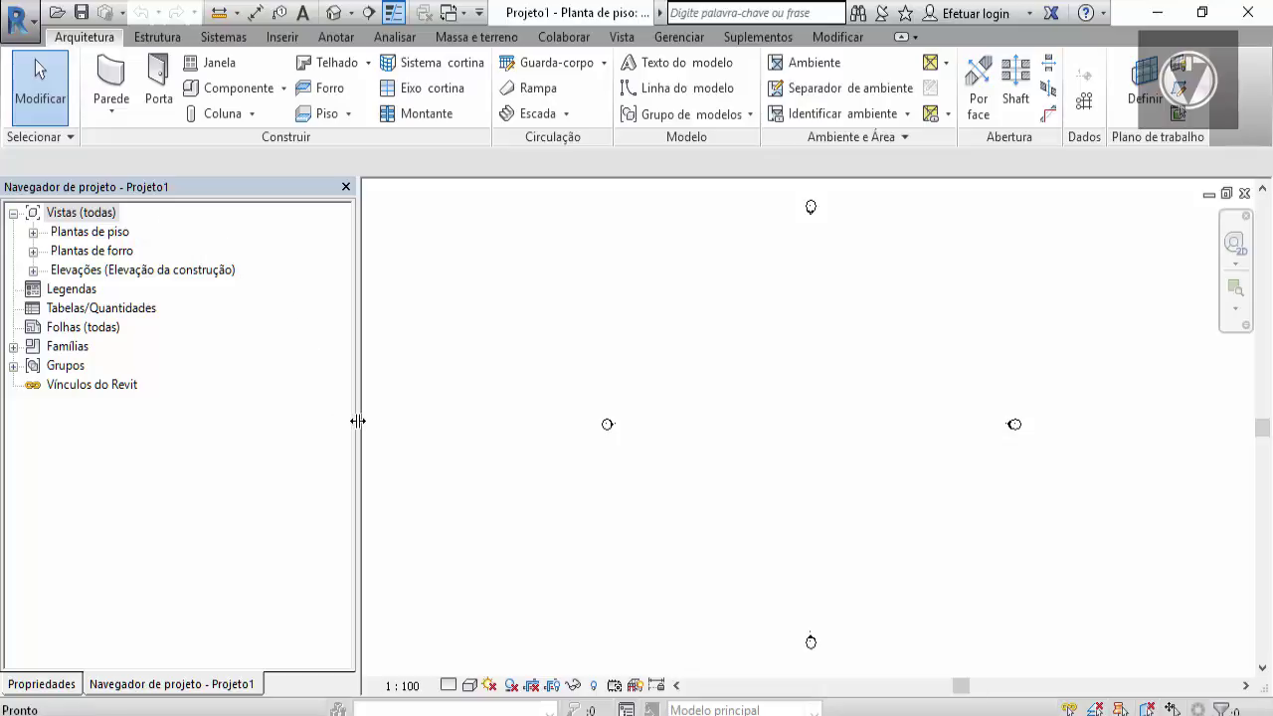
{"action": "left_click_drag", "start_coordinate": [357, 424], "coordinate": [308, 430]}
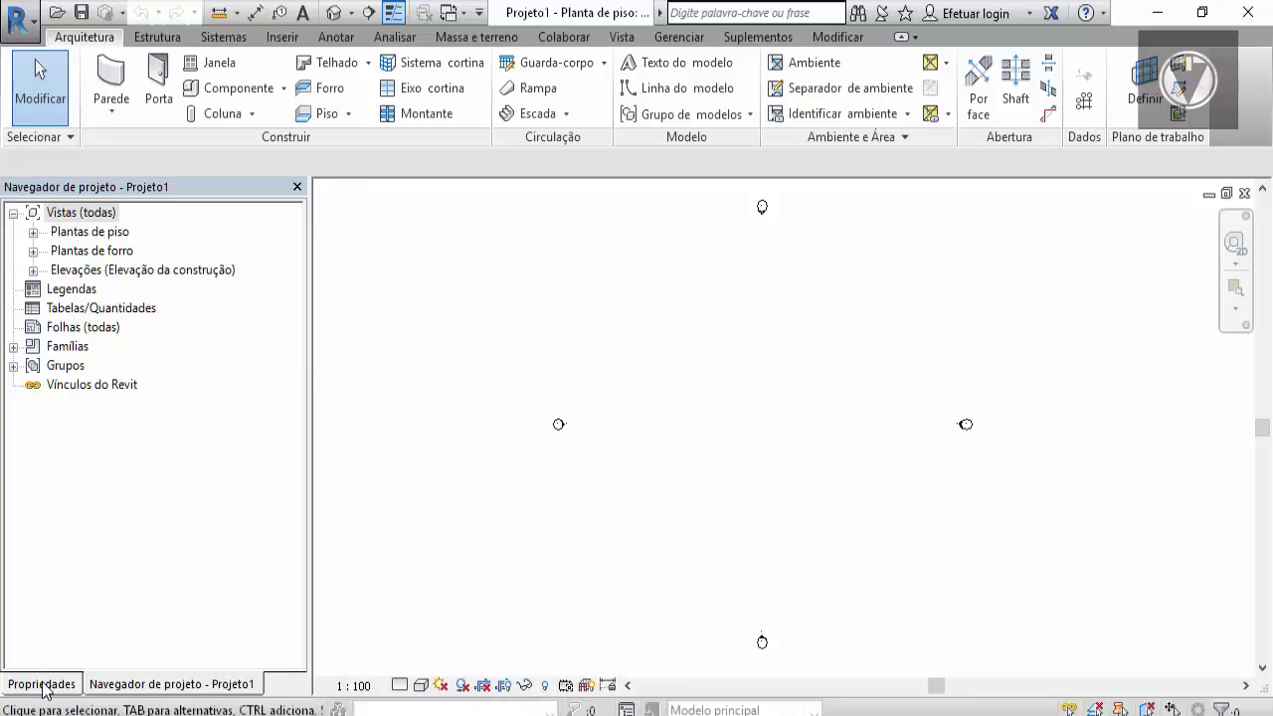
{"action": "left_click_drag", "start_coordinate": [44, 690], "coordinate": [442, 266]}
{"action": "left_click_drag", "start_coordinate": [524, 260], "coordinate": [111, 199]}
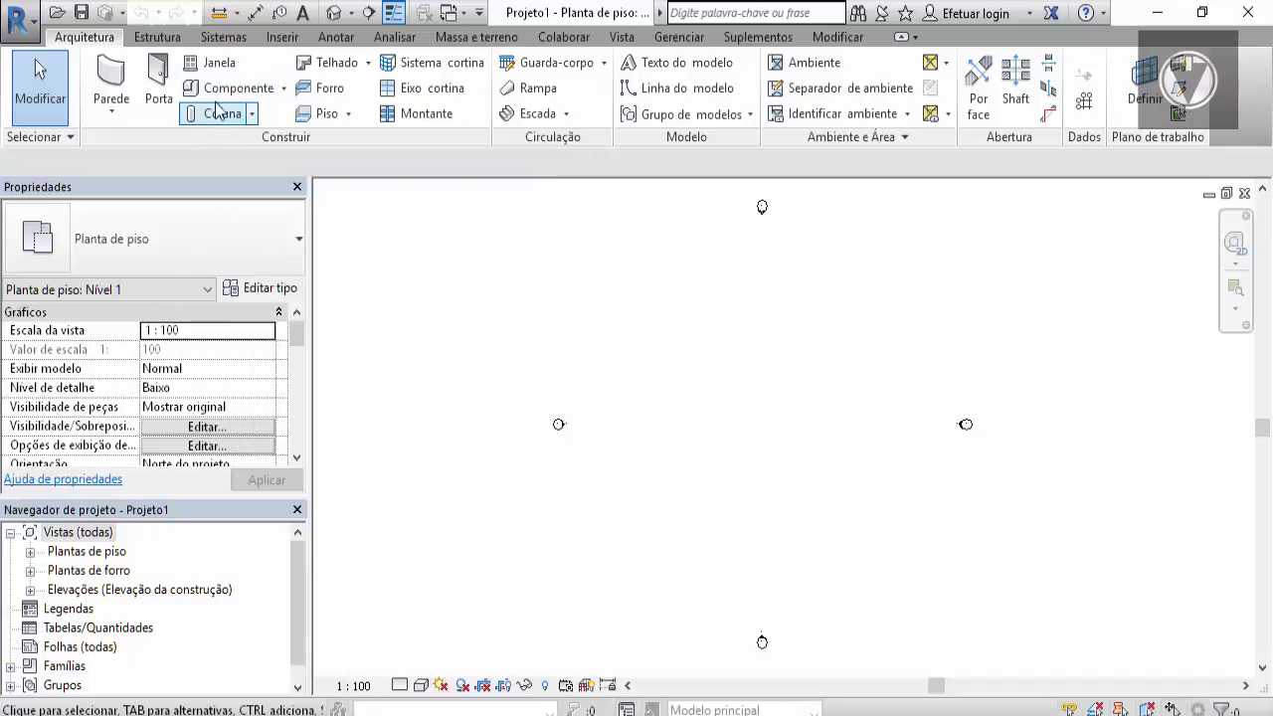
Step: Examine the architecture, structure, systems, insert, annotation and analysis tools available in the project
{"action": "left_click", "coordinate": [283, 89]}
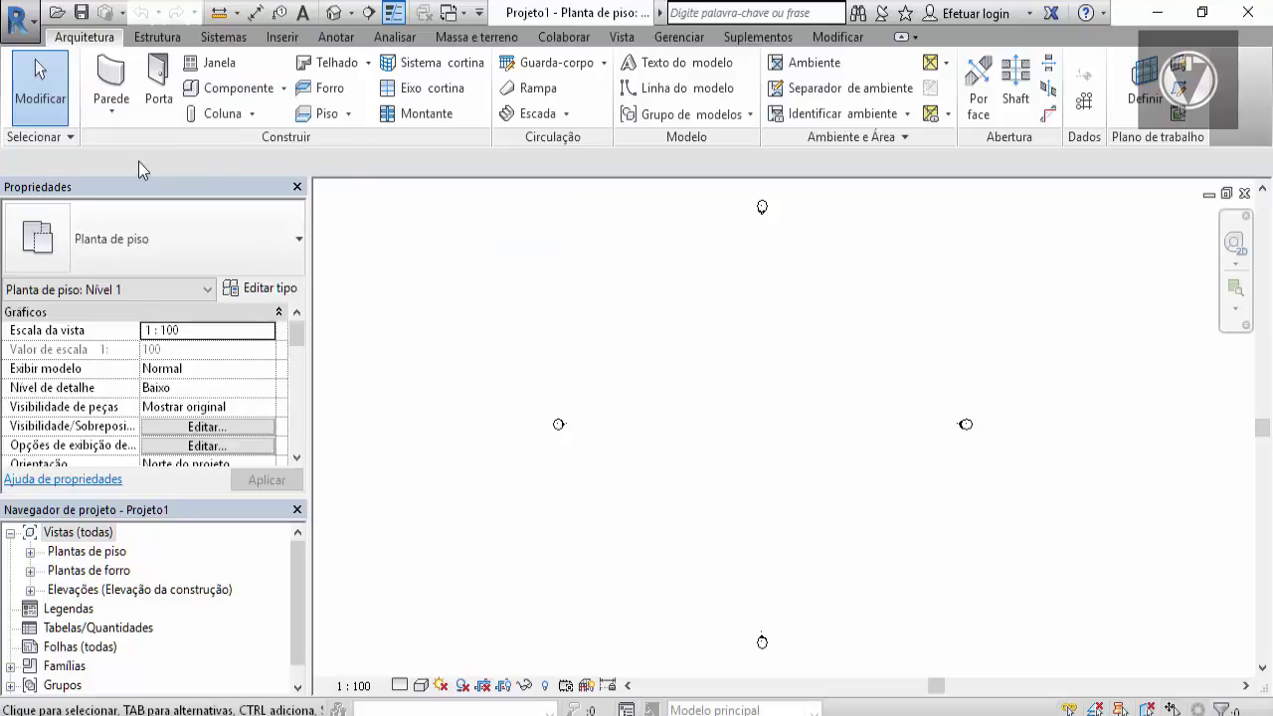
{"action": "left_click", "coordinate": [253, 114]}
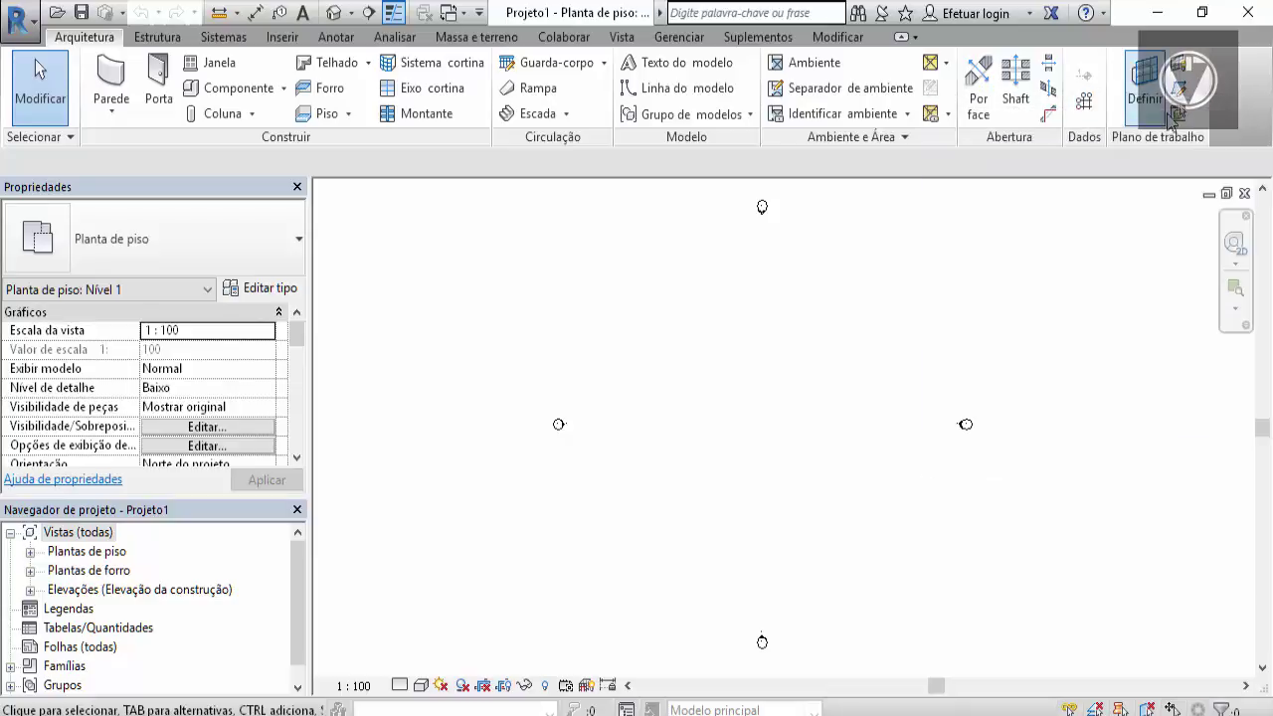
{"action": "left_click", "coordinate": [159, 40]}
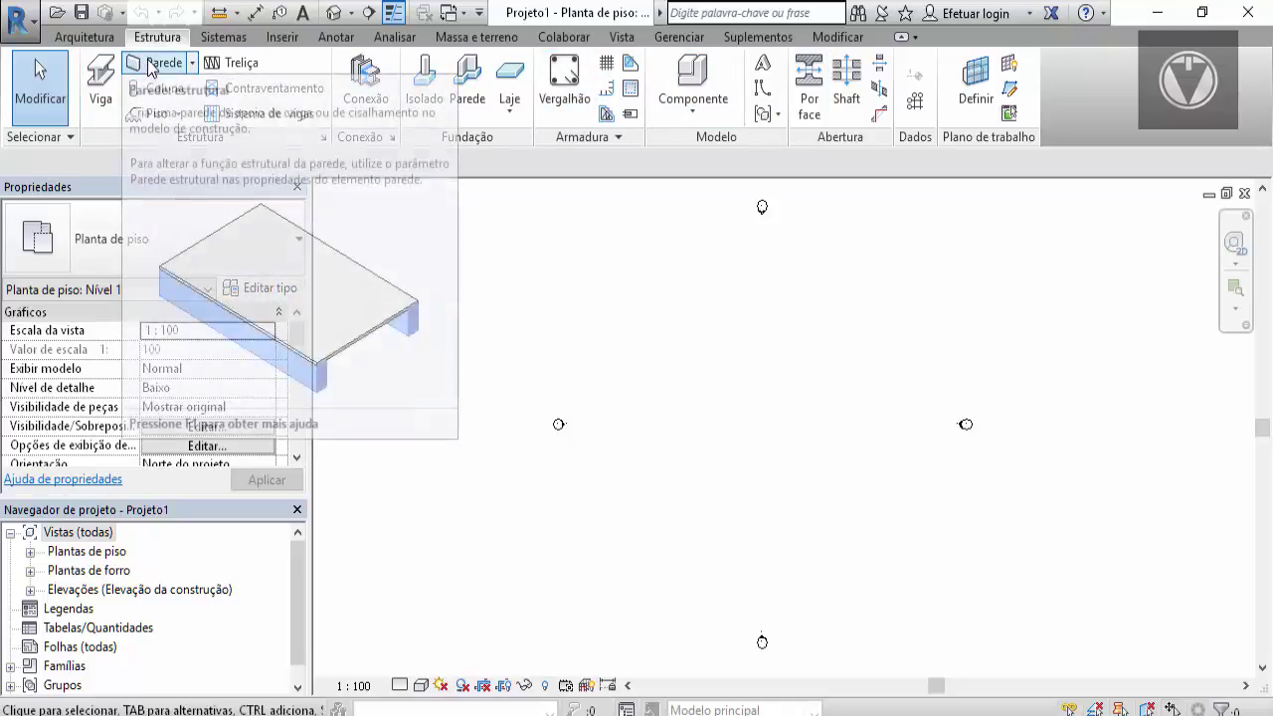
{"action": "left_click", "coordinate": [221, 37]}
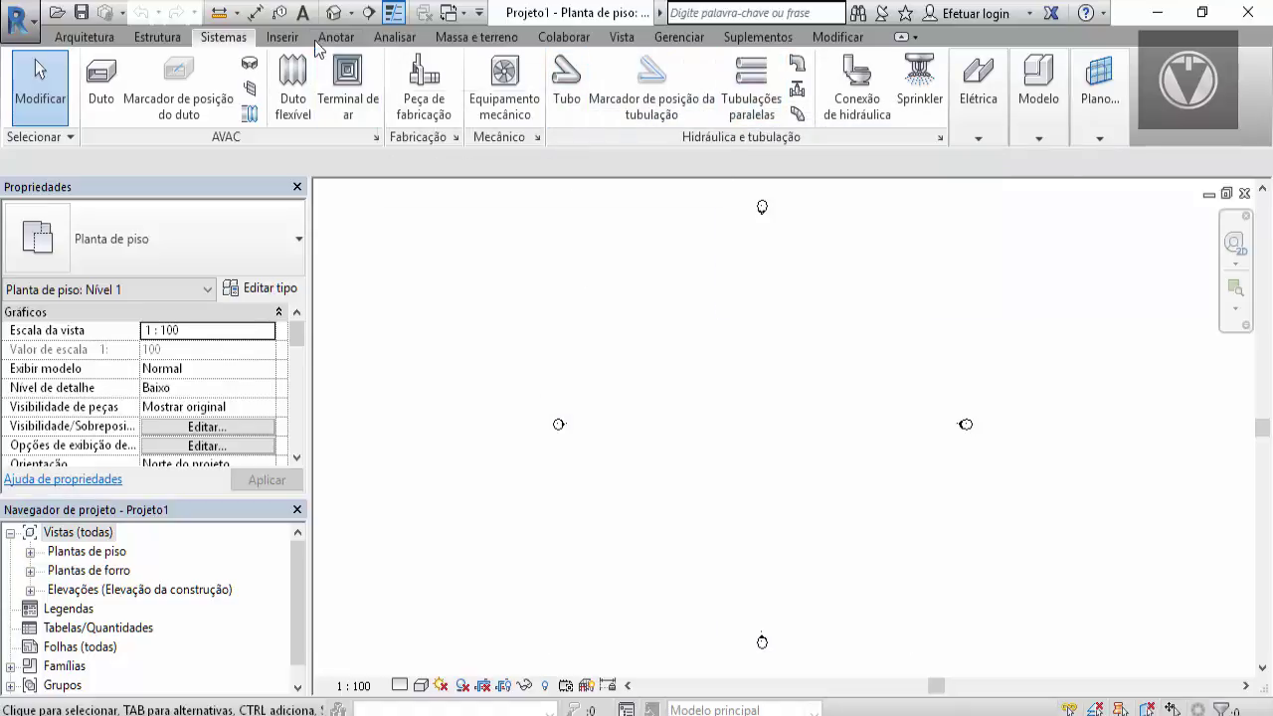
{"action": "left_click", "coordinate": [281, 38]}
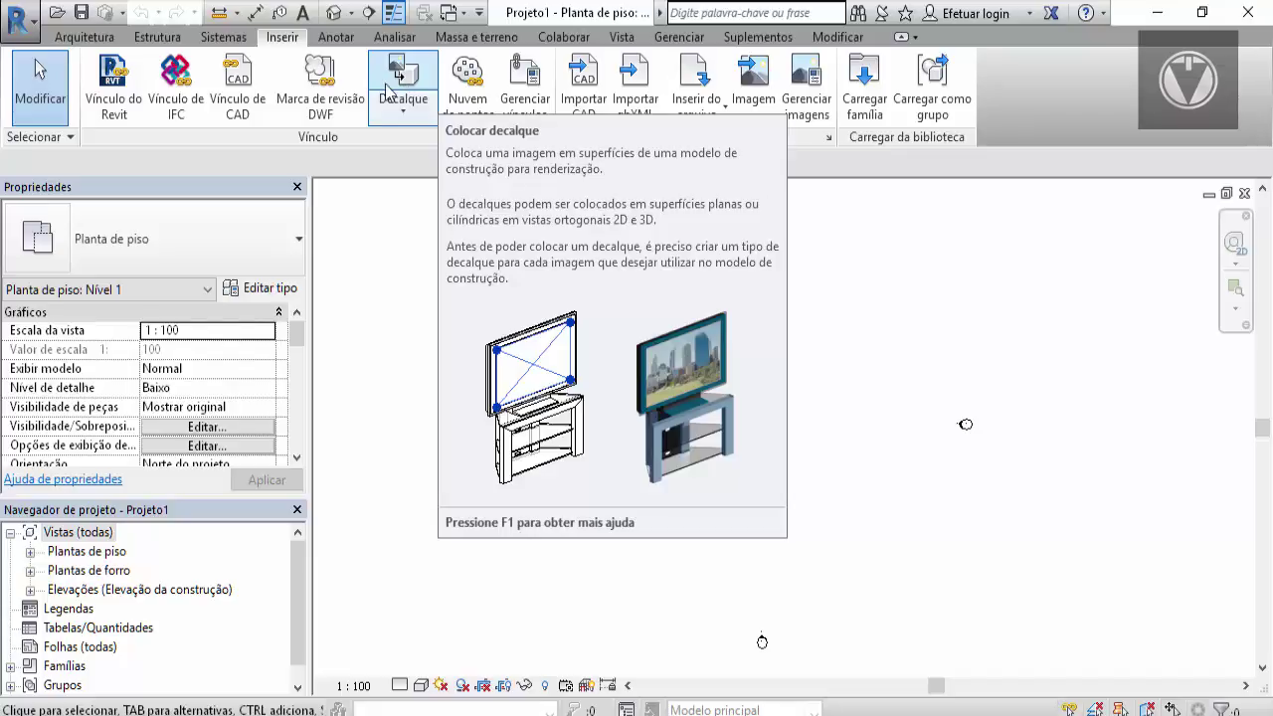
{"action": "left_click", "coordinate": [343, 41]}
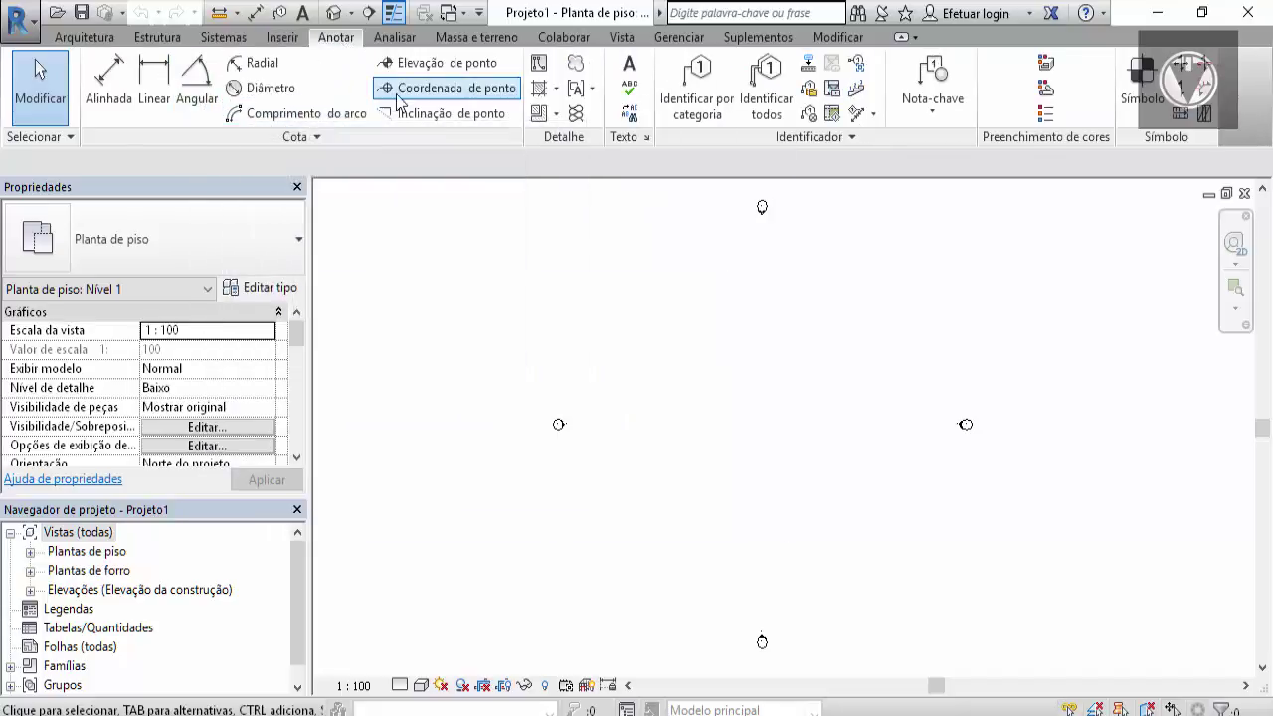
{"action": "left_click", "coordinate": [398, 40]}
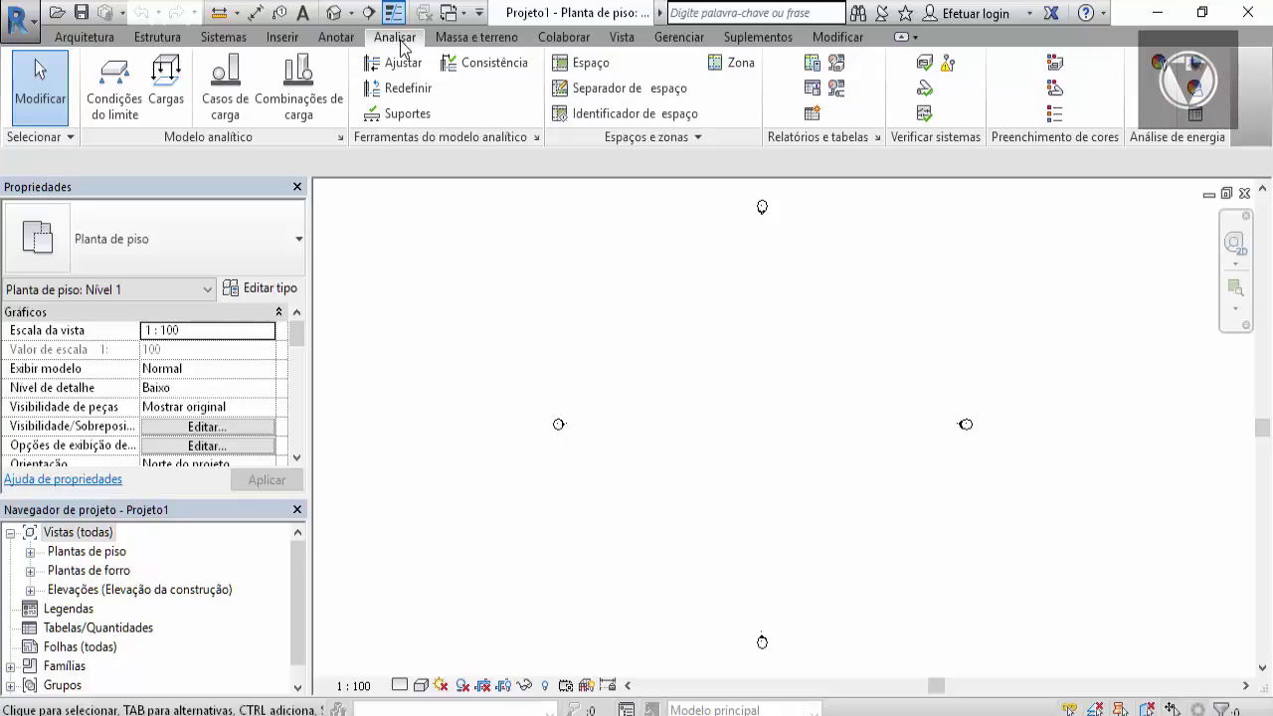
Step: Examine the massing and site, collaboration, view, management, add-in and modify tools, including the additional settings
{"action": "left_click", "coordinate": [458, 45]}
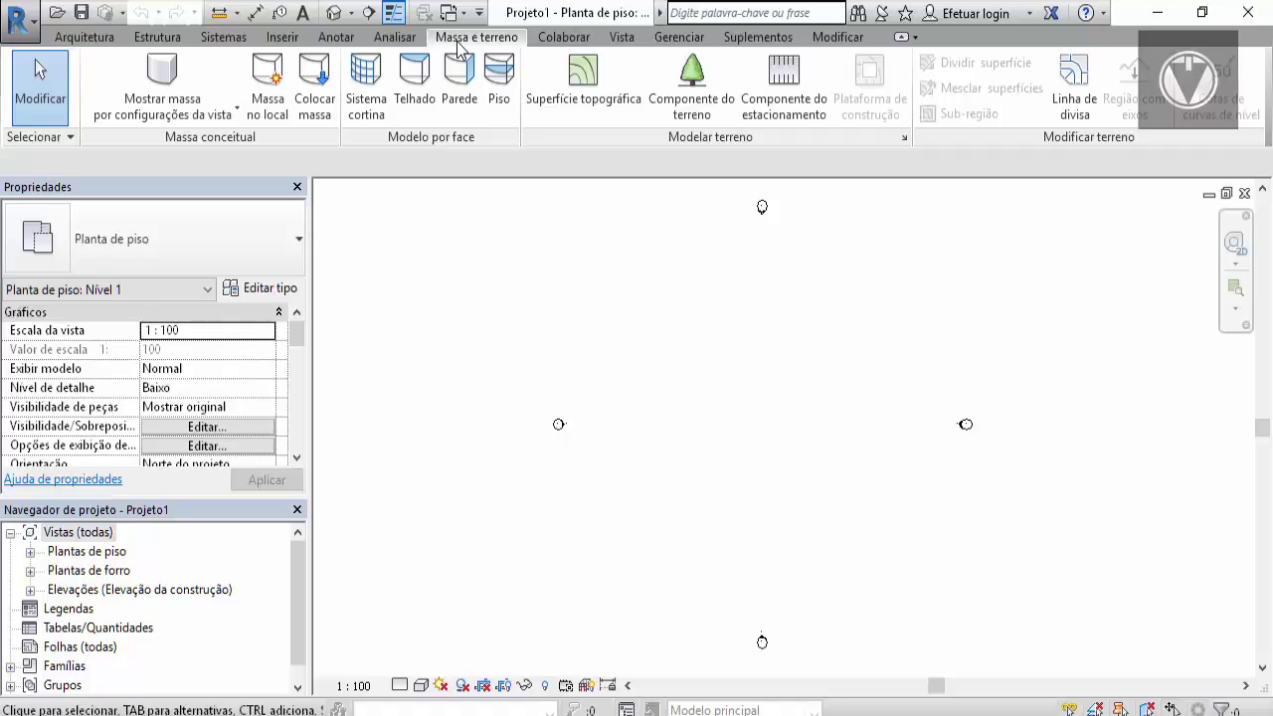
{"action": "left_click", "coordinate": [550, 40]}
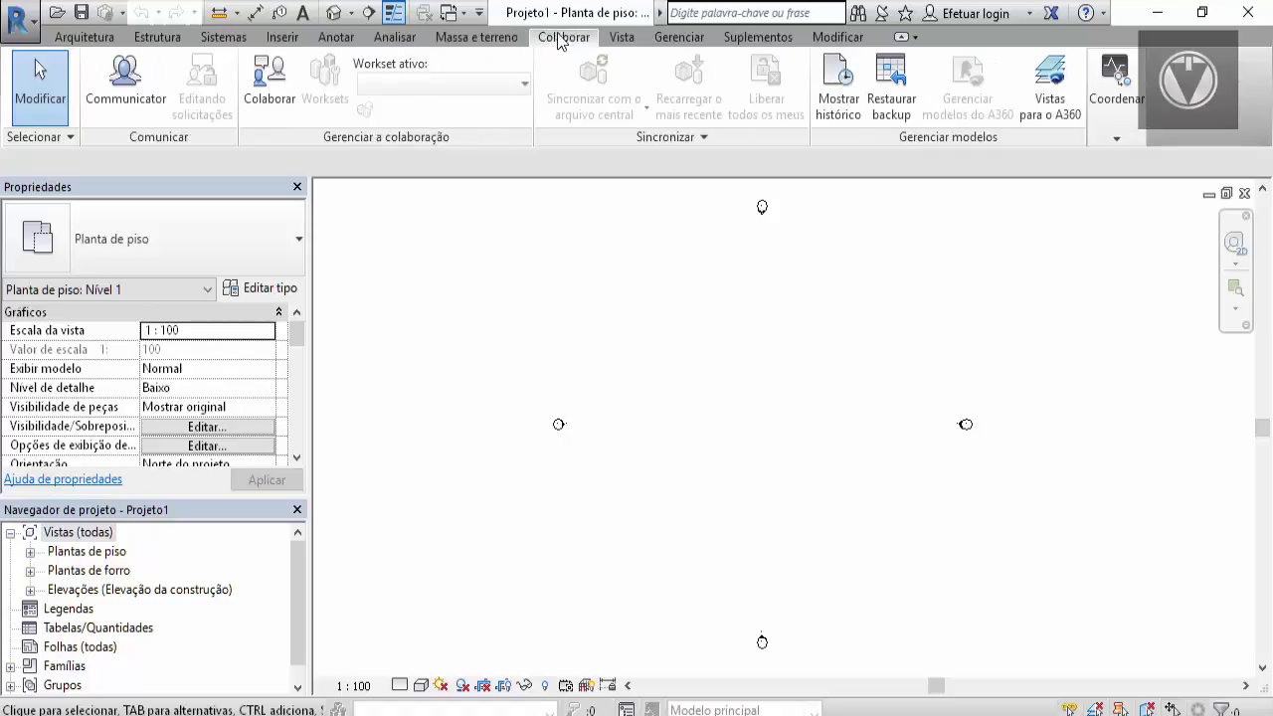
{"action": "left_click", "coordinate": [619, 42]}
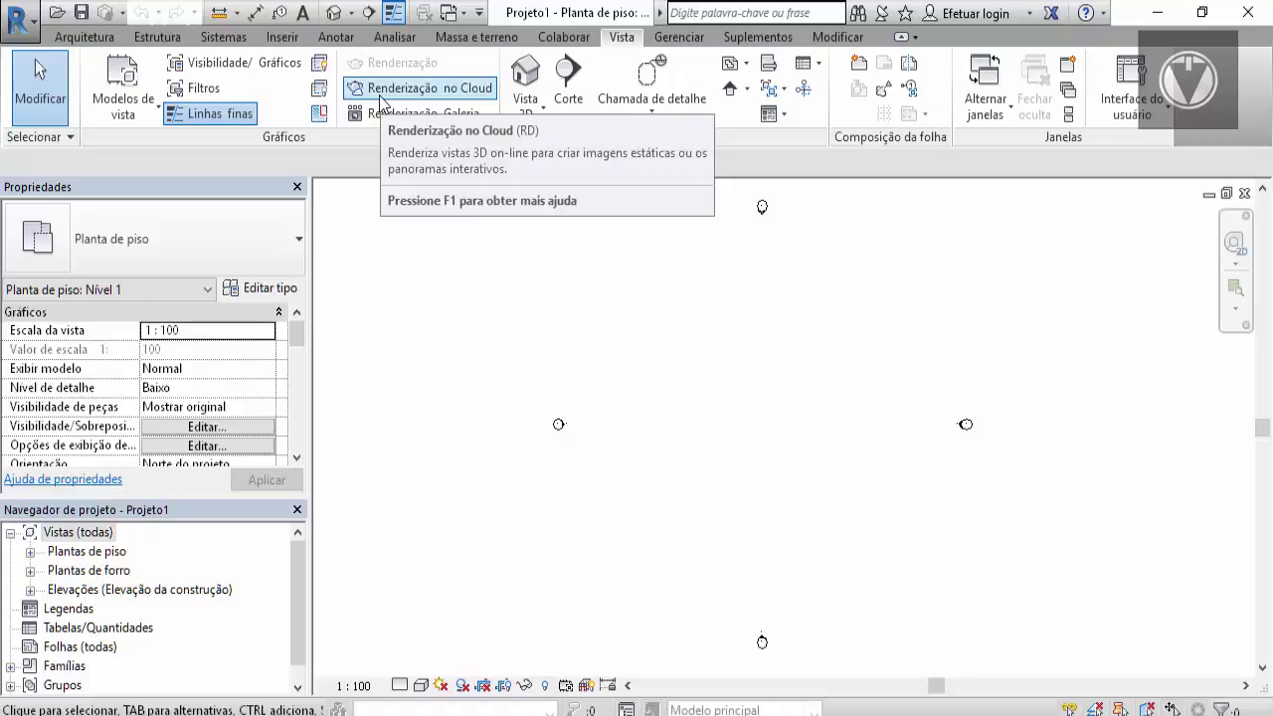
{"action": "left_click", "coordinate": [675, 40]}
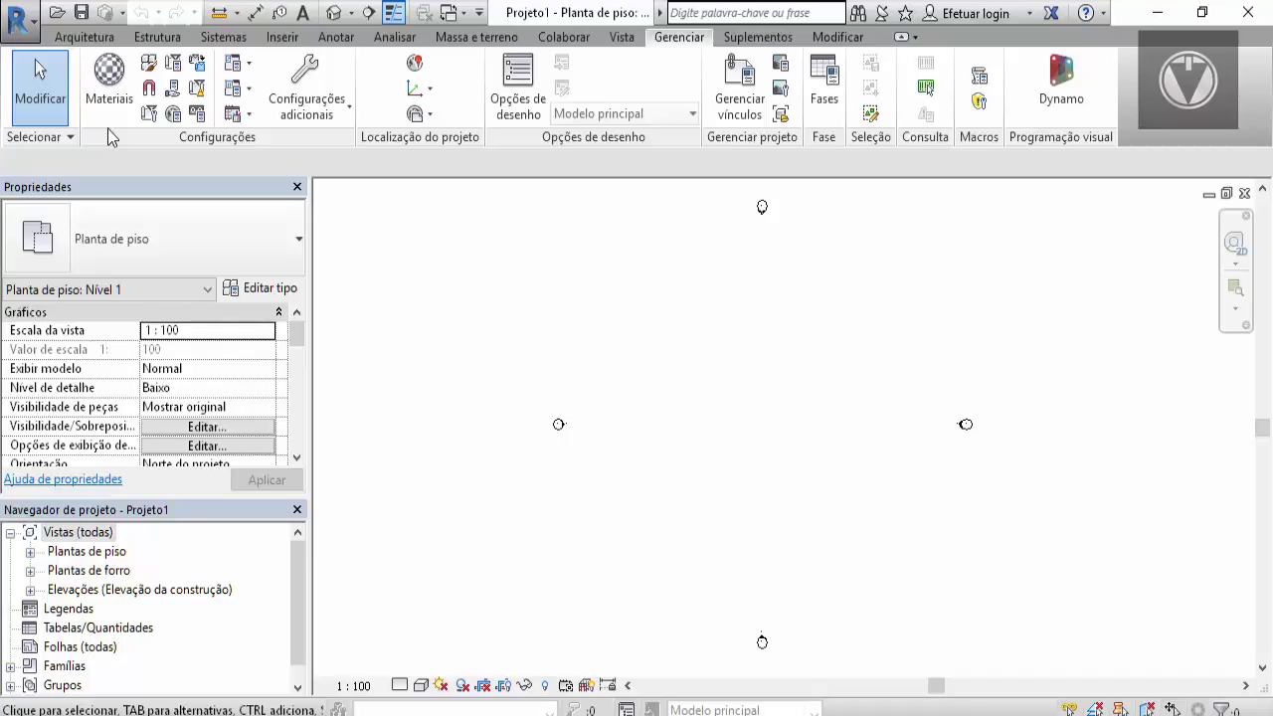
{"action": "left_click", "coordinate": [310, 105]}
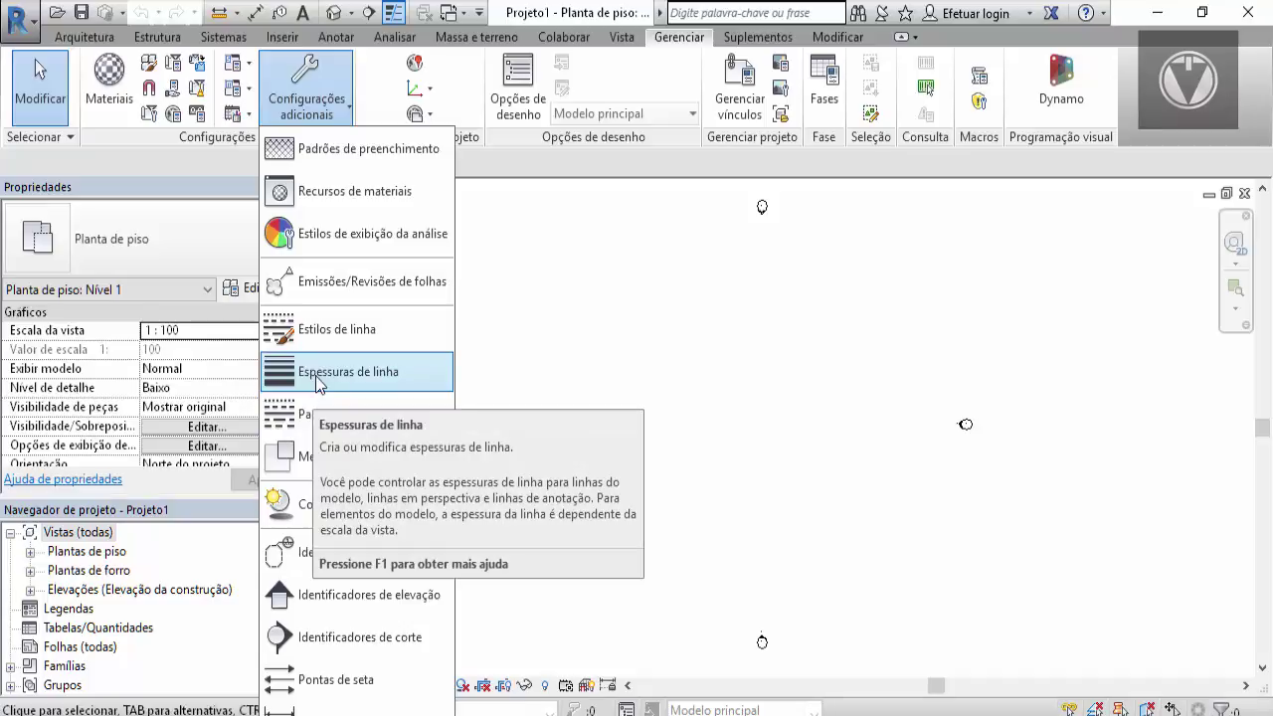
{"action": "left_click", "coordinate": [627, 88]}
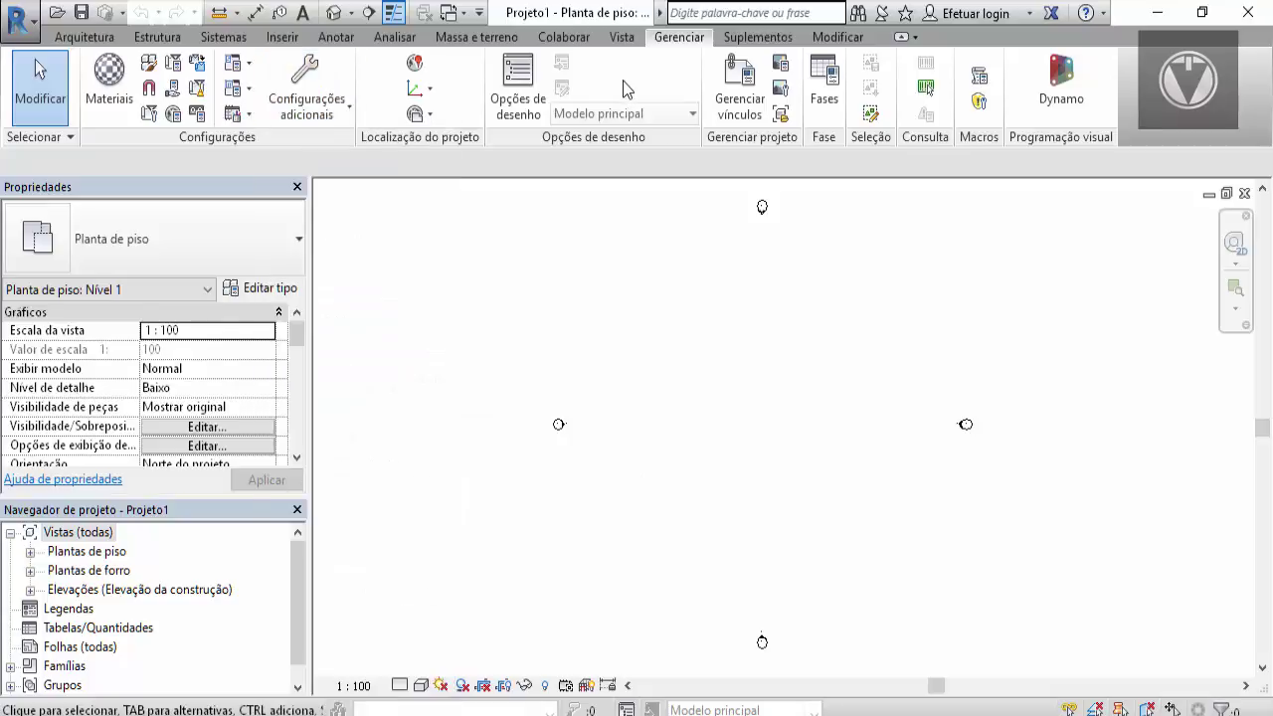
{"action": "left_click", "coordinate": [756, 45]}
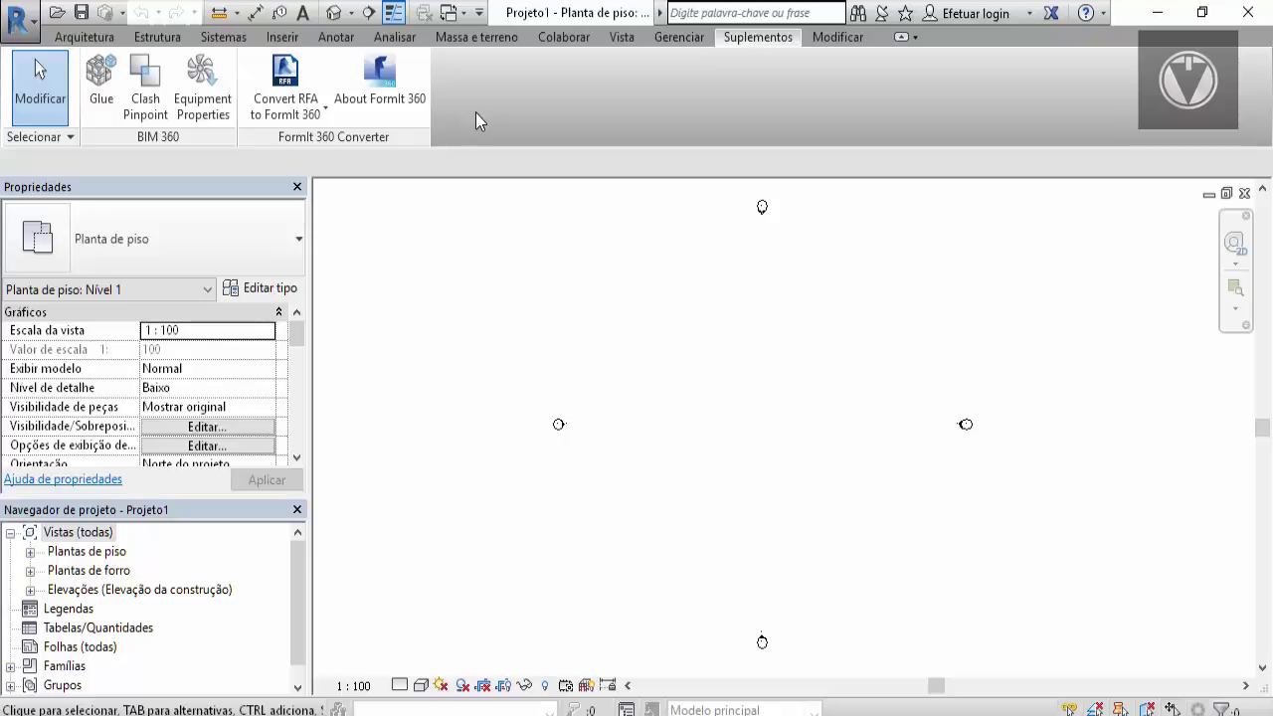
{"action": "left_click", "coordinate": [827, 32]}
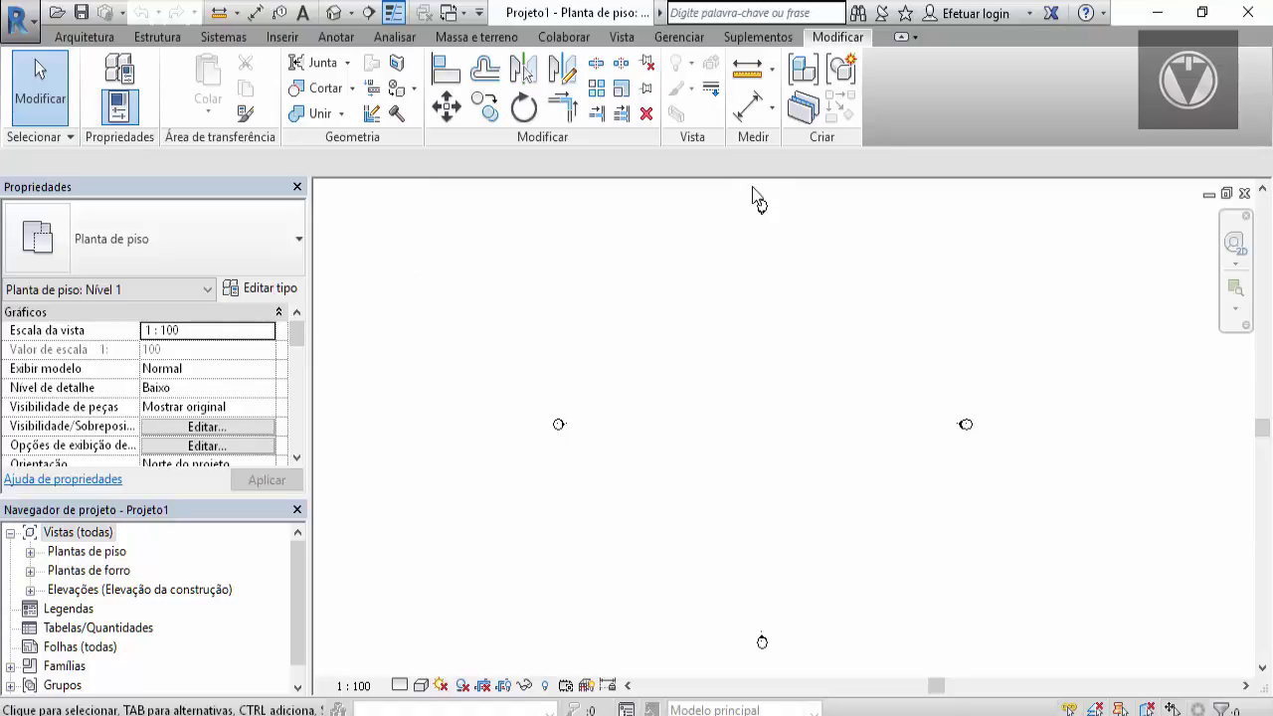
Step: Look through the available view scales for the floor plan, choose 1 : 100, and check the custom scale option
{"action": "scroll", "coordinate": [560, 426], "scroll_direction": "up", "scroll_amount": 10}
{"action": "scroll", "coordinate": [563, 417], "scroll_direction": "down", "scroll_amount": 10}
{"action": "scroll", "coordinate": [707, 321], "scroll_direction": "down", "scroll_amount": 1}
{"action": "scroll", "coordinate": [655, 360], "scroll_direction": "up", "scroll_amount": 1}
{"action": "left_click", "coordinate": [358, 686]}
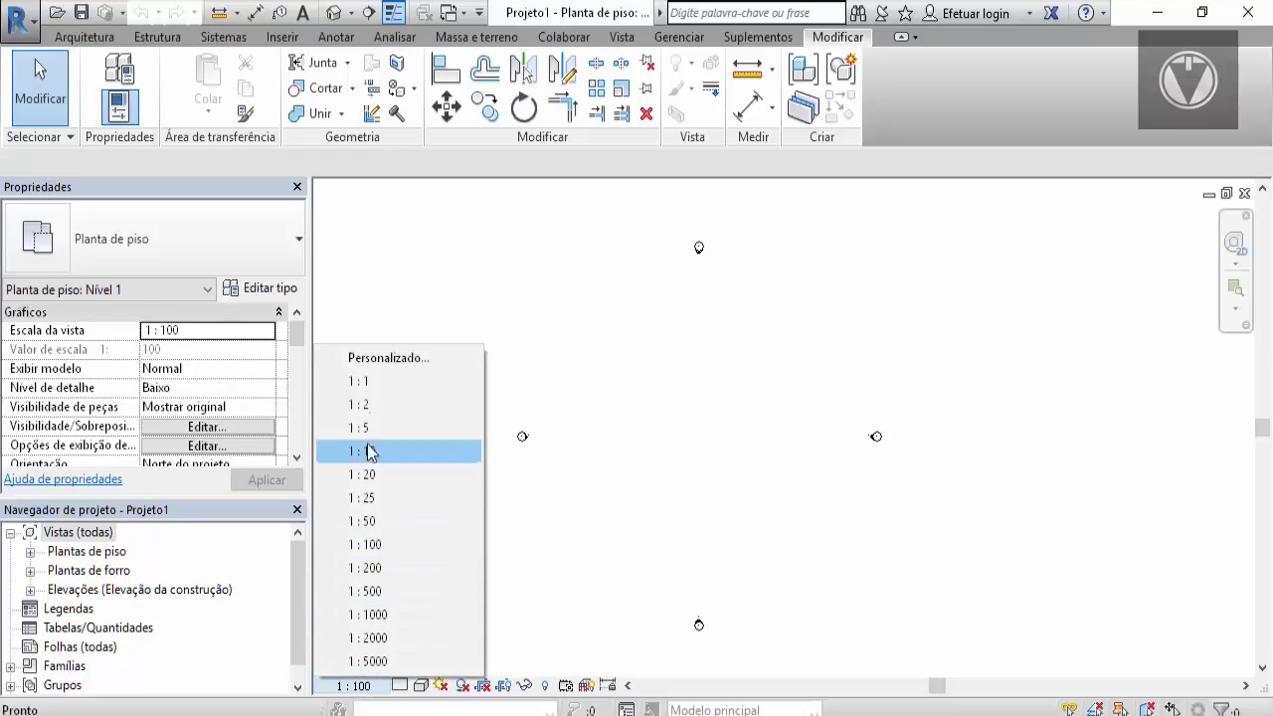
{"action": "left_click", "coordinate": [375, 545]}
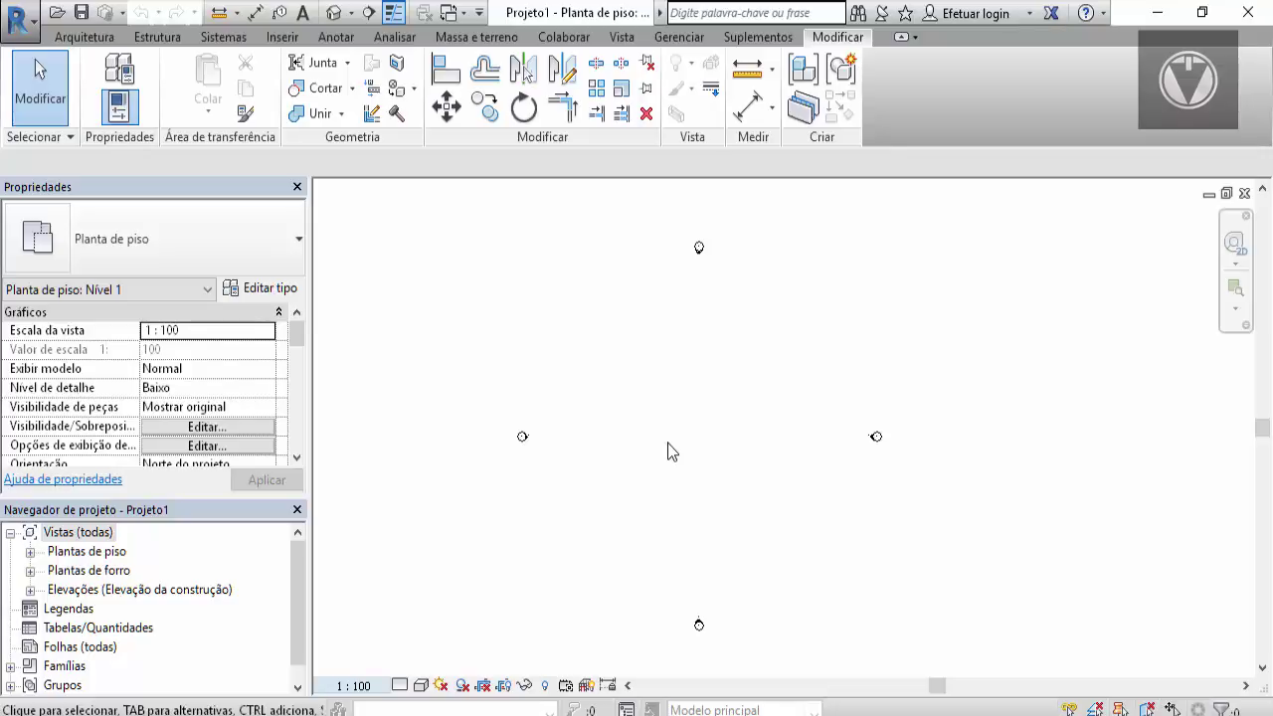
{"action": "left_click", "coordinate": [358, 685]}
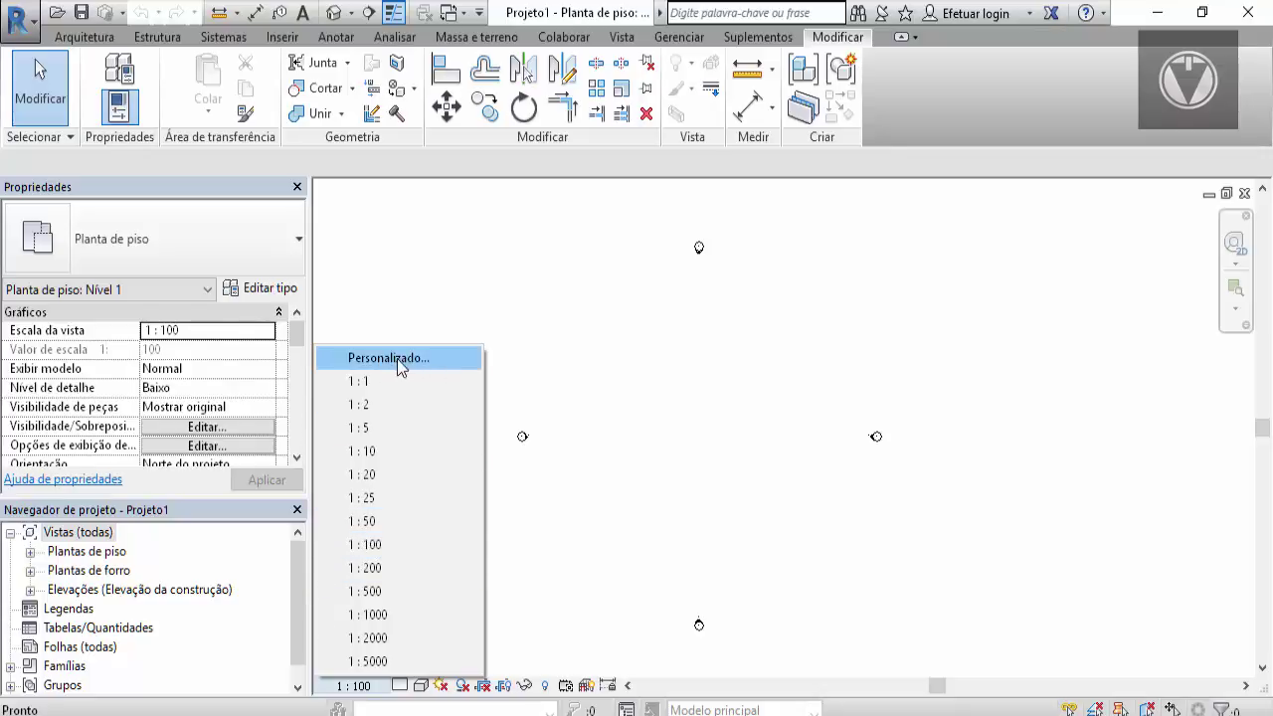
{"action": "left_click", "coordinate": [683, 477]}
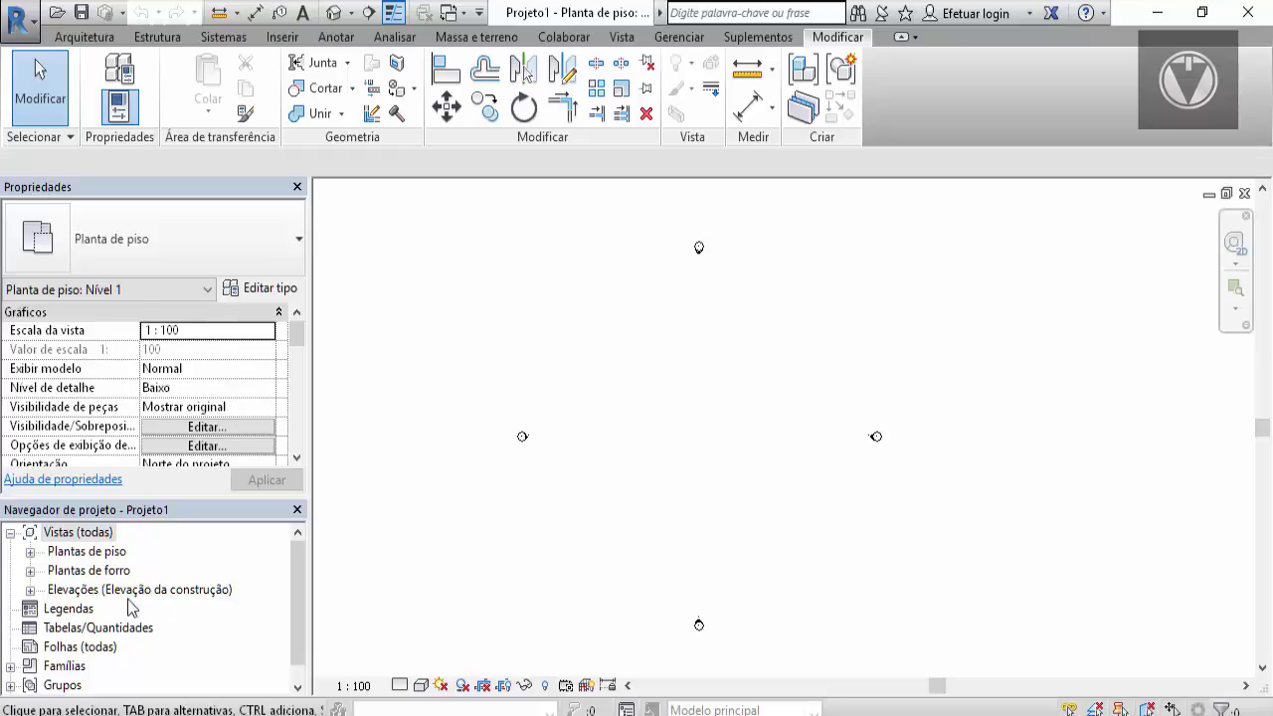
Step: Examine the building elevation views listed in the Project Browser and collapse the group again
{"action": "left_click", "coordinate": [31, 592]}
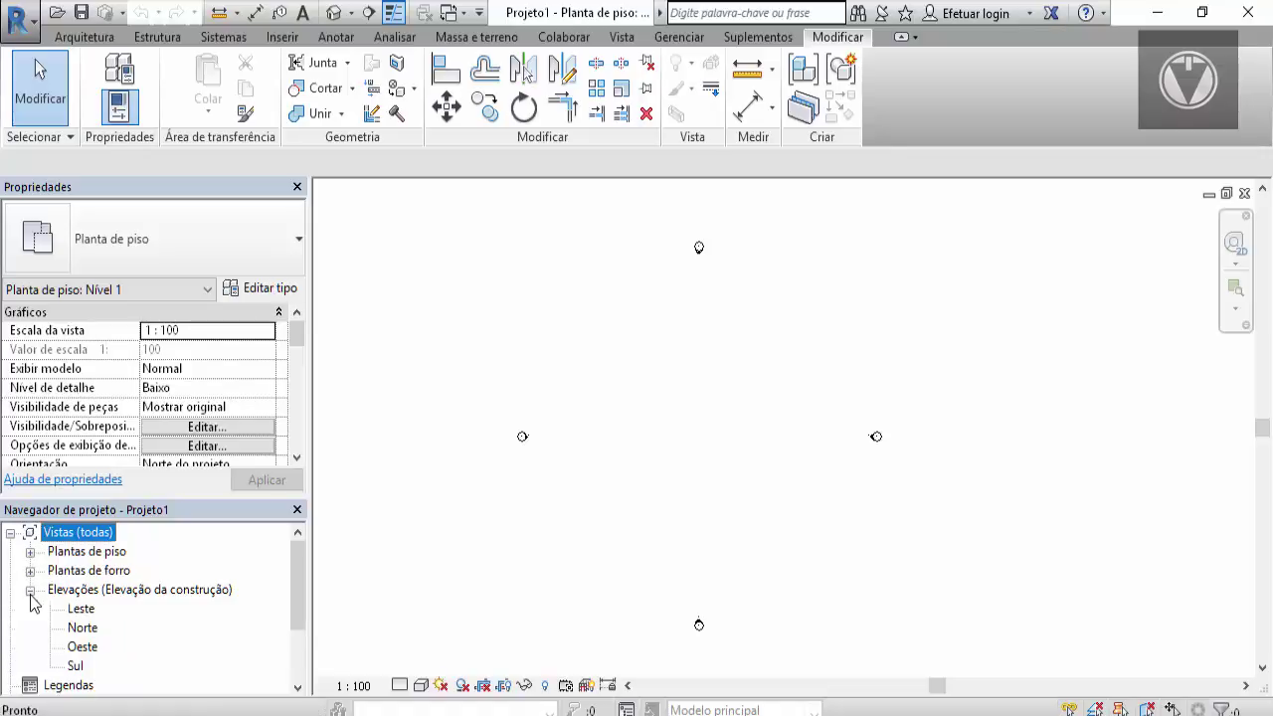
{"action": "left_click", "coordinate": [62, 590]}
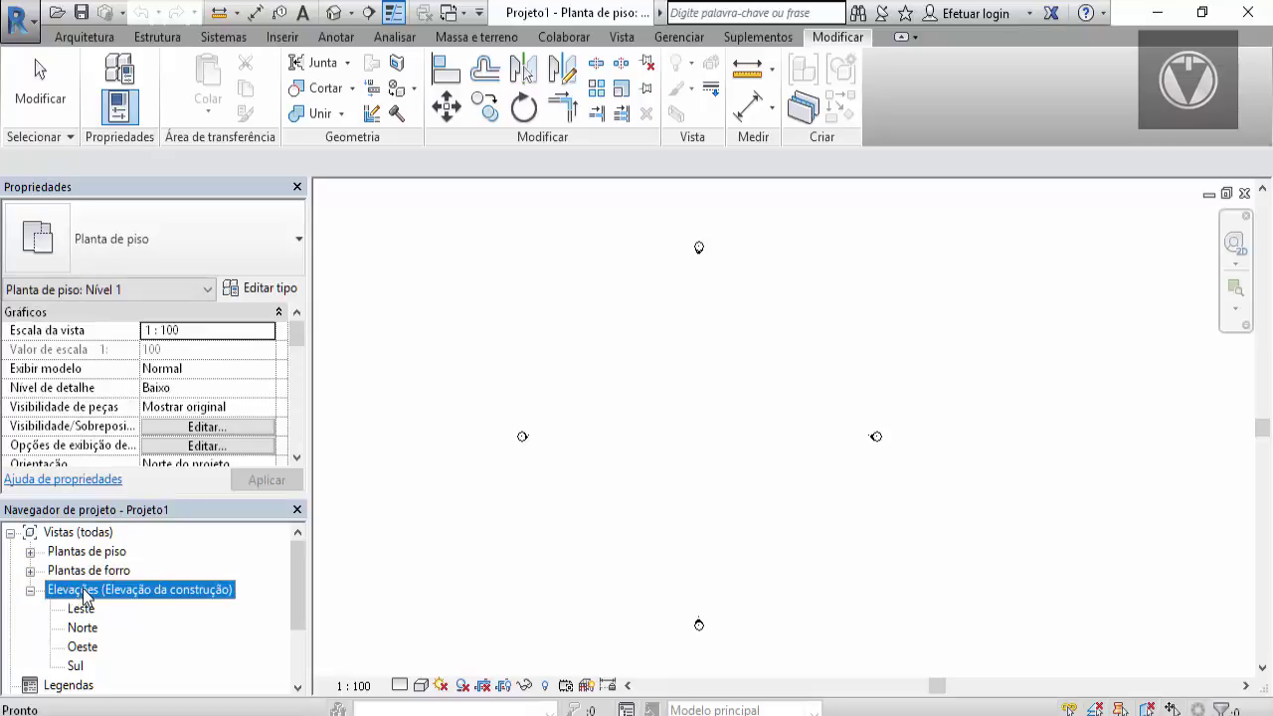
{"action": "left_click", "coordinate": [31, 590]}
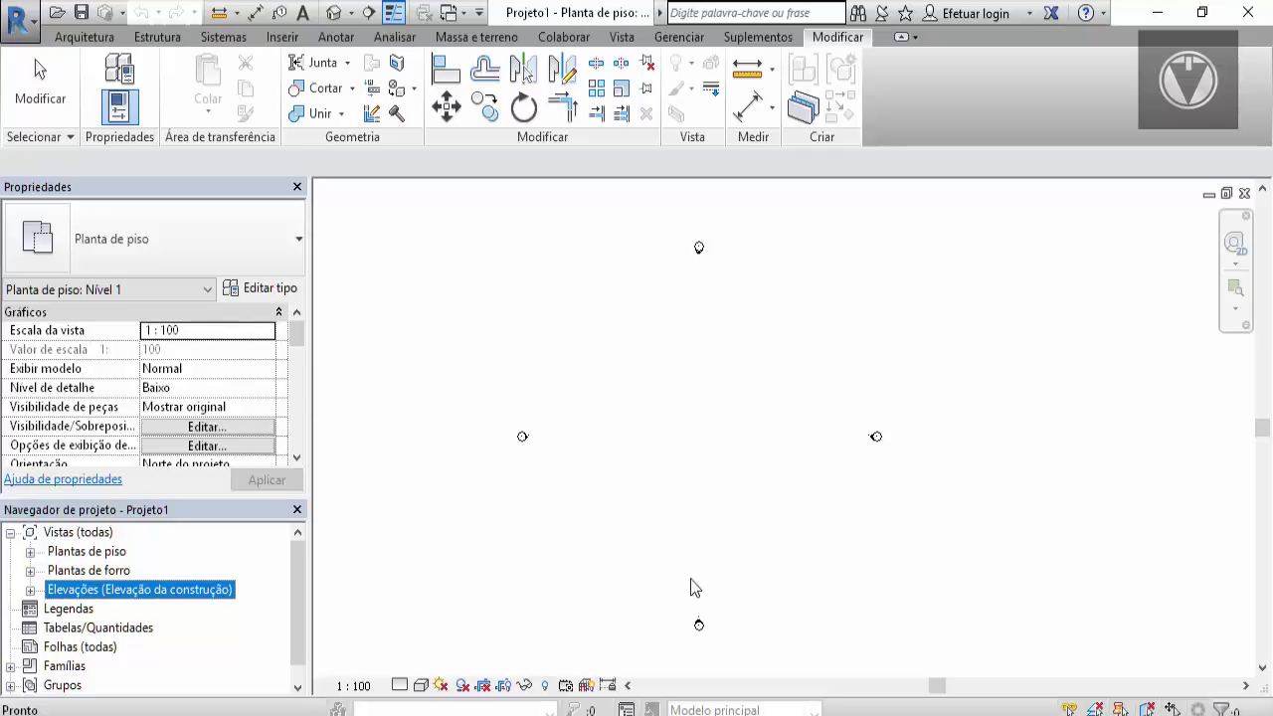
{"action": "left_click", "coordinate": [696, 475]}
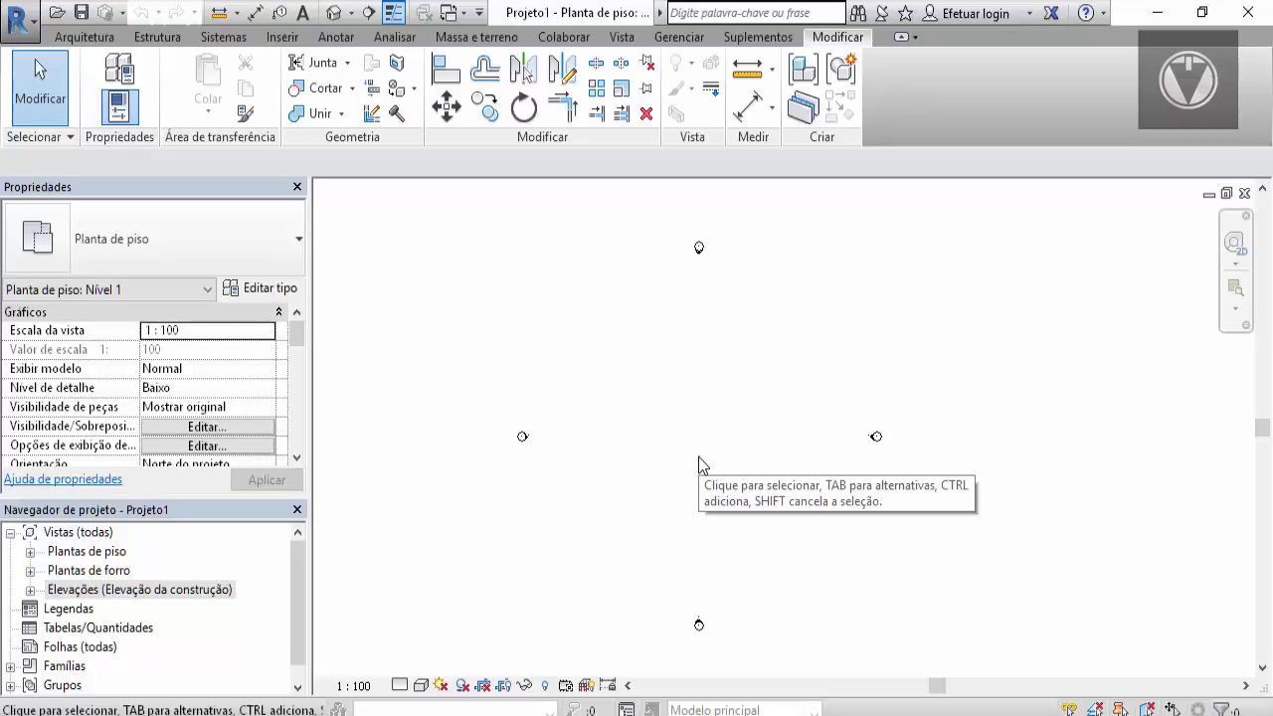
Step: Open the project units and set the linear format to Metros with 2 decimal places
{"action": "key", "text": "u"}
{"action": "key", "text": "n"}
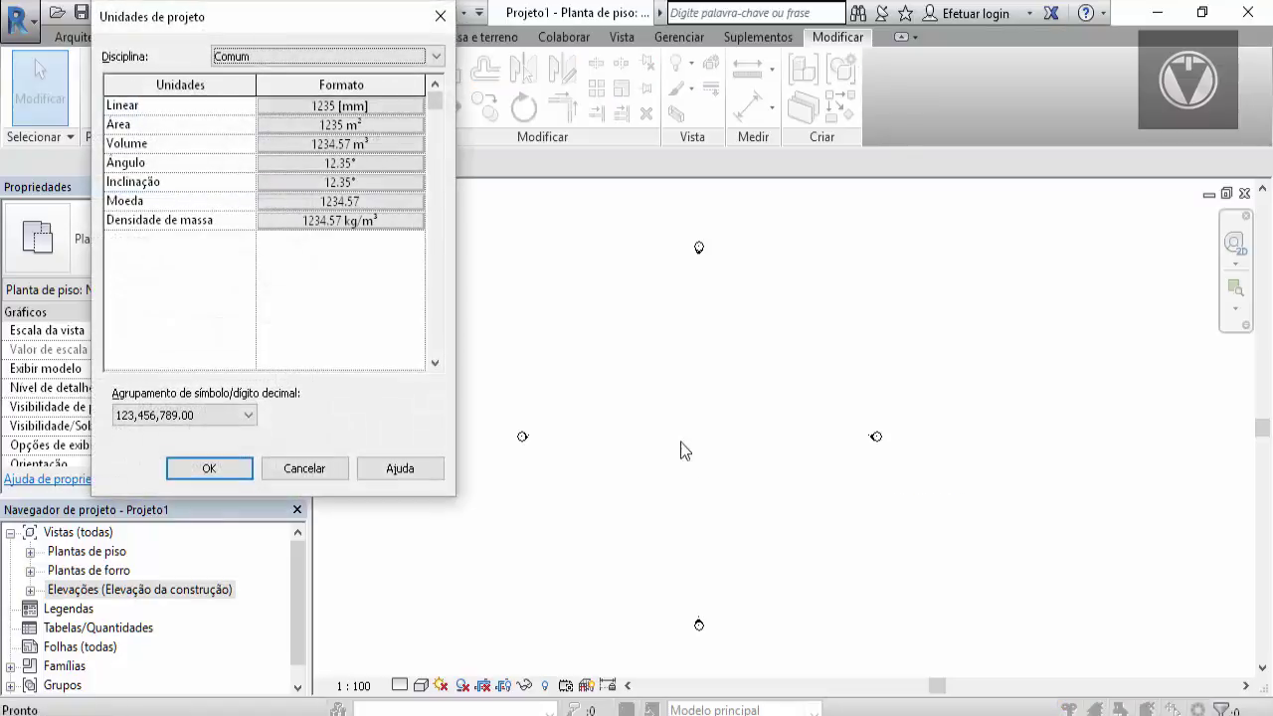
{"action": "left_click_drag", "start_coordinate": [312, 20], "coordinate": [602, 157]}
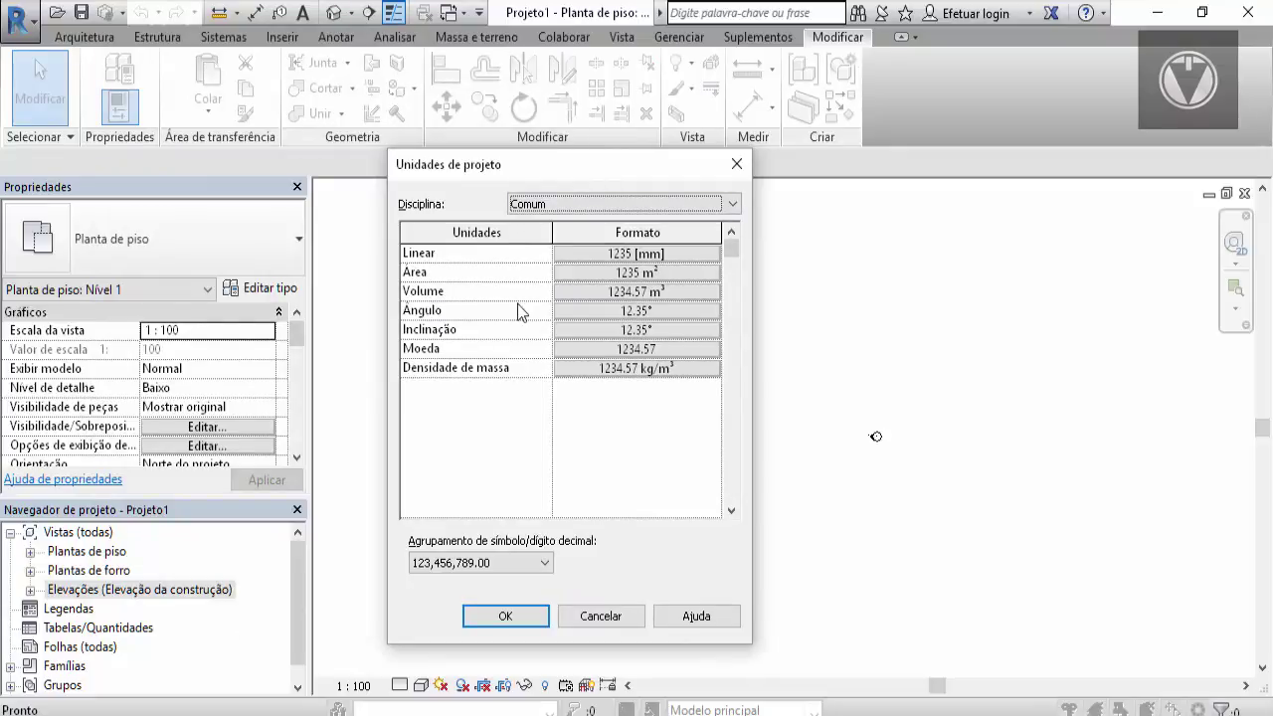
{"action": "left_click_drag", "start_coordinate": [565, 179], "coordinate": [606, 161]}
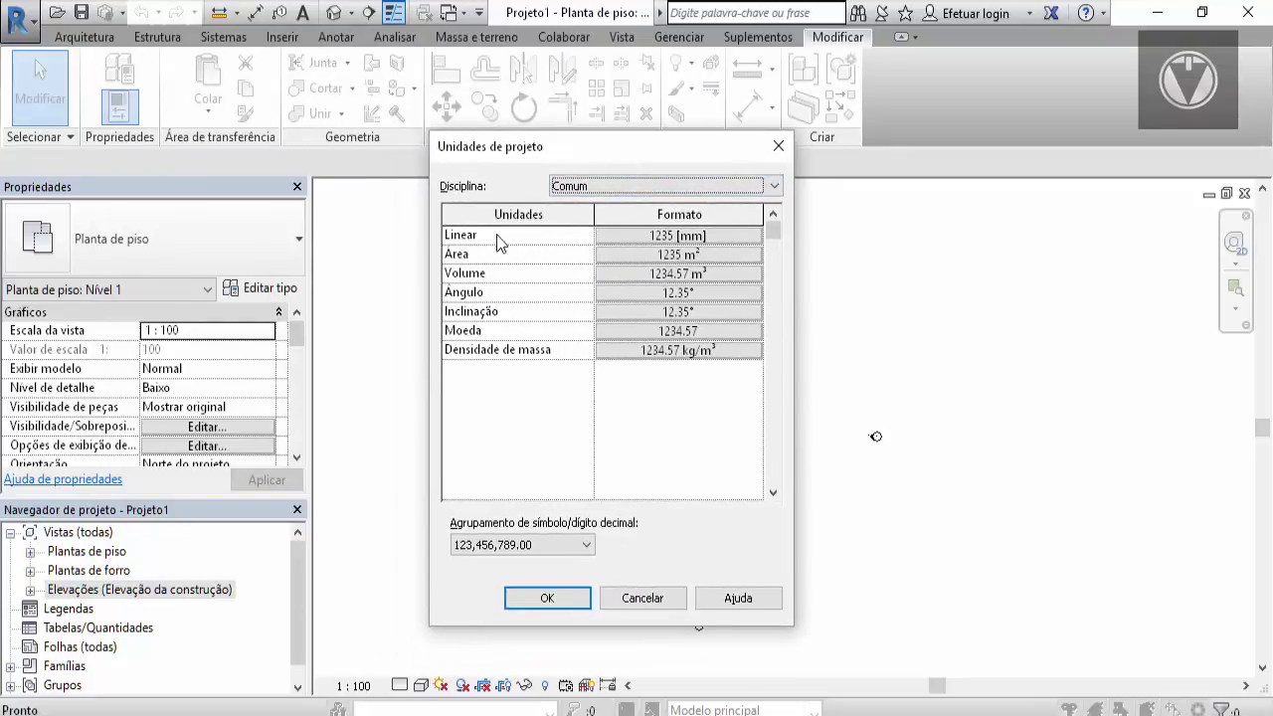
{"action": "left_click", "coordinate": [687, 238]}
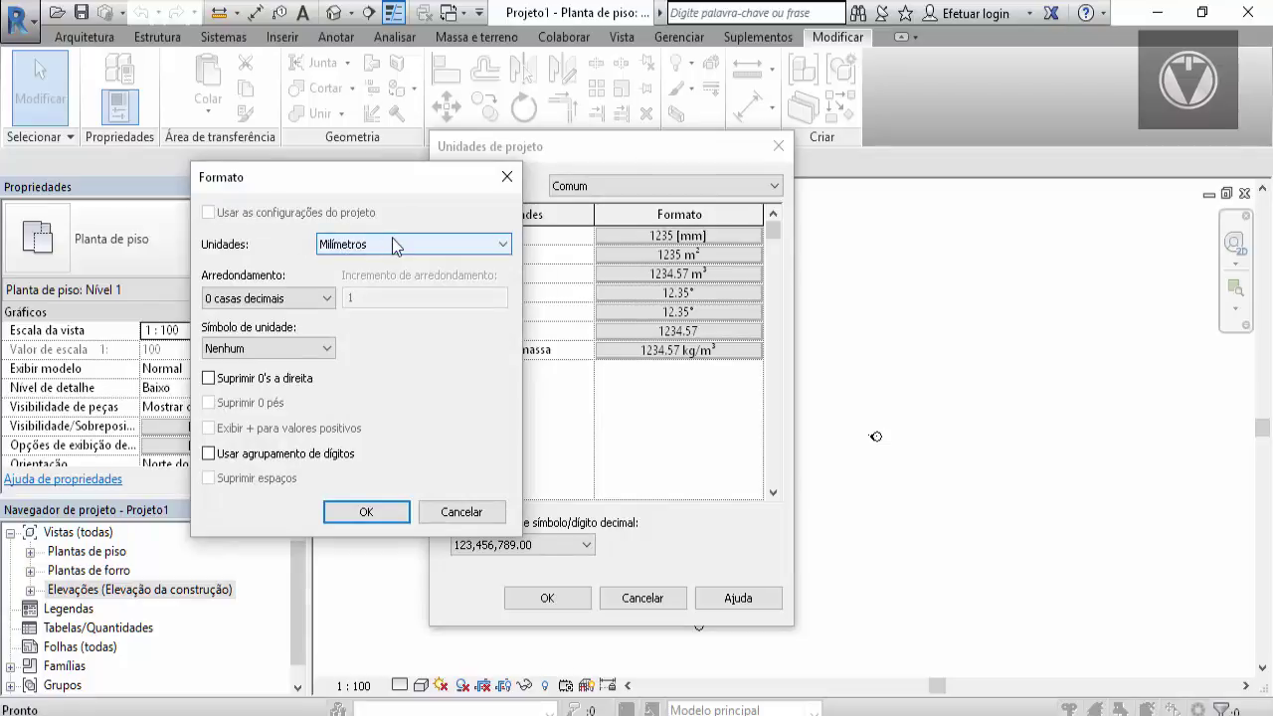
{"action": "left_click", "coordinate": [394, 244]}
{"action": "left_click", "coordinate": [356, 317]}
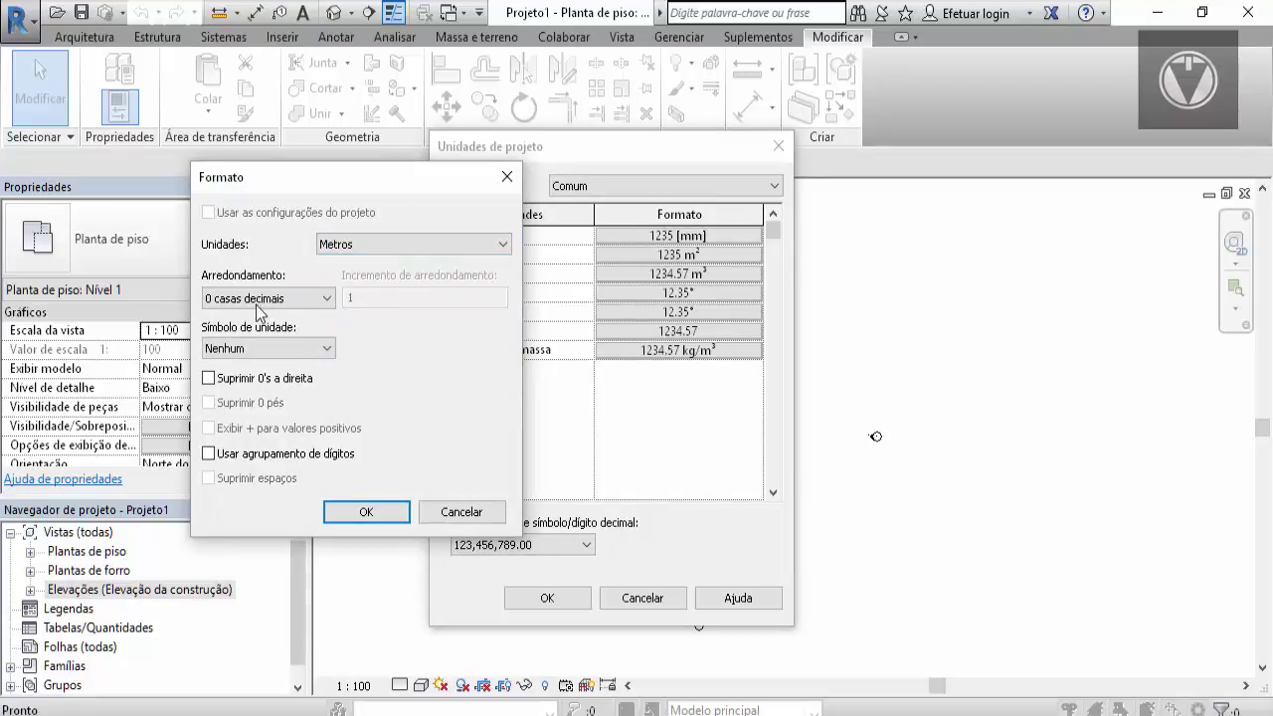
{"action": "left_click", "coordinate": [309, 297]}
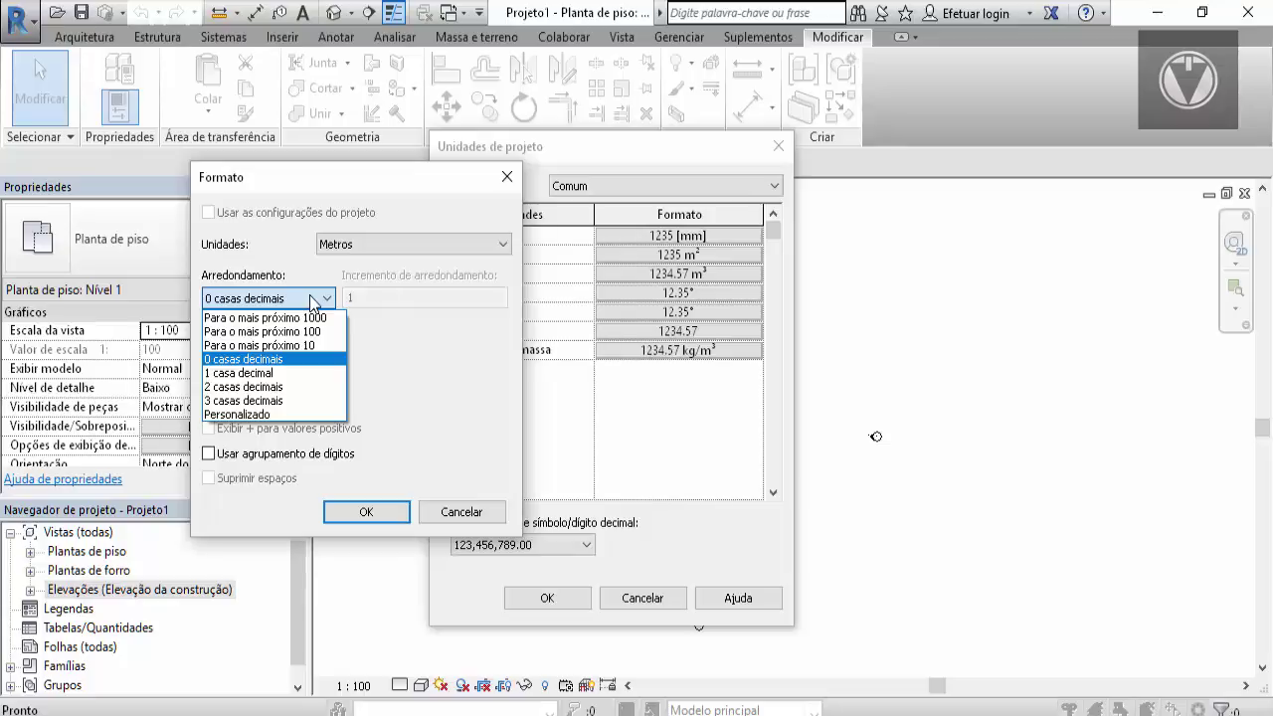
{"action": "left_click", "coordinate": [243, 389]}
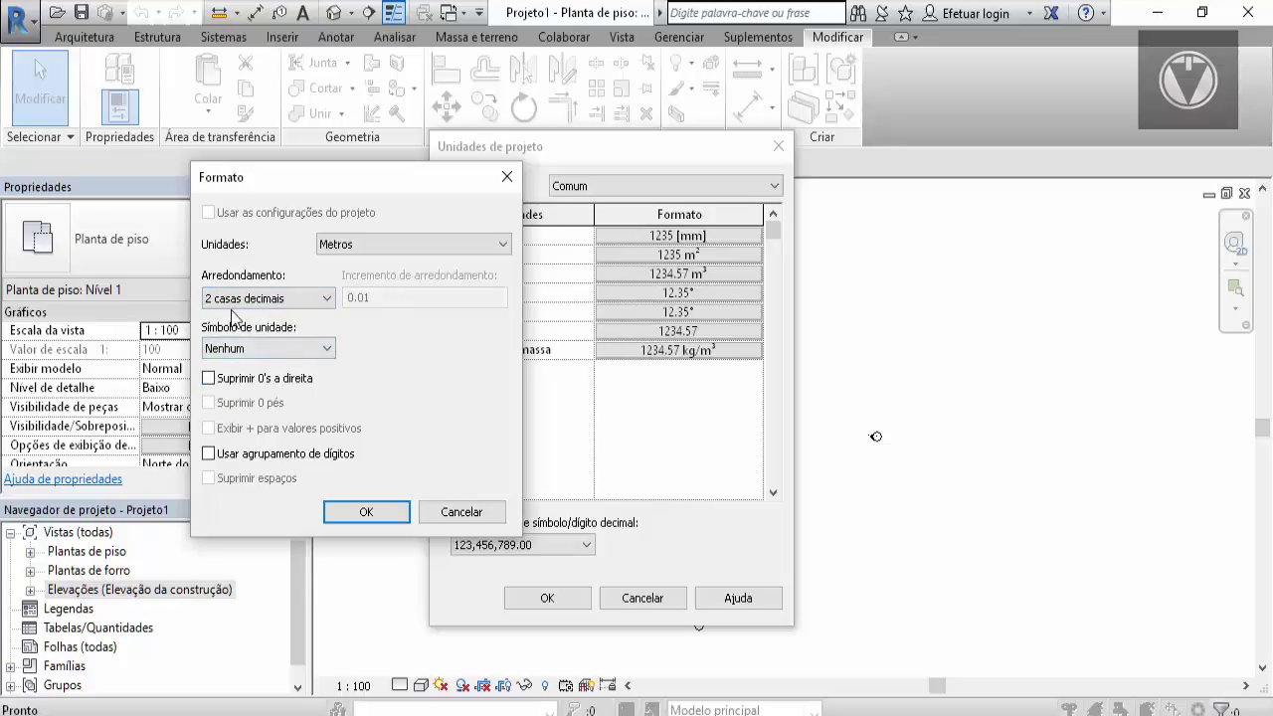
Step: Try the m symbol for linear units, restore it to Nenhum, and accept the linear format
{"action": "left_click", "coordinate": [276, 347]}
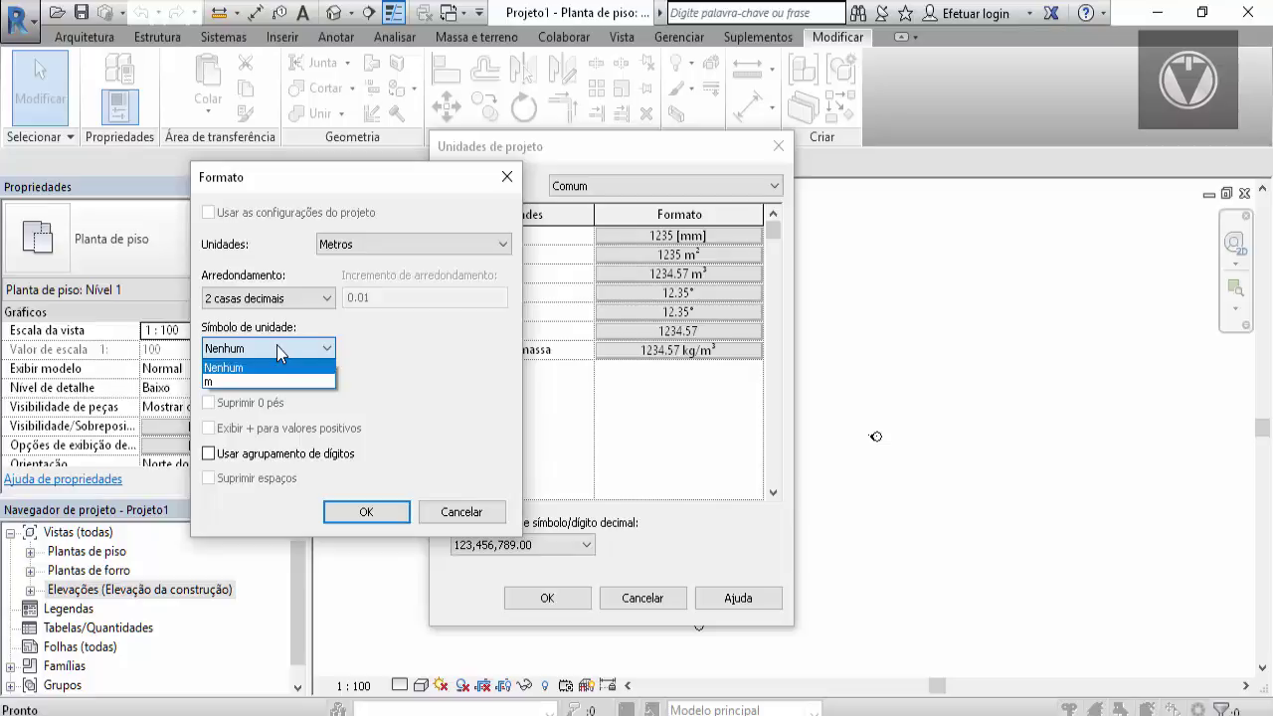
{"action": "left_click", "coordinate": [222, 382]}
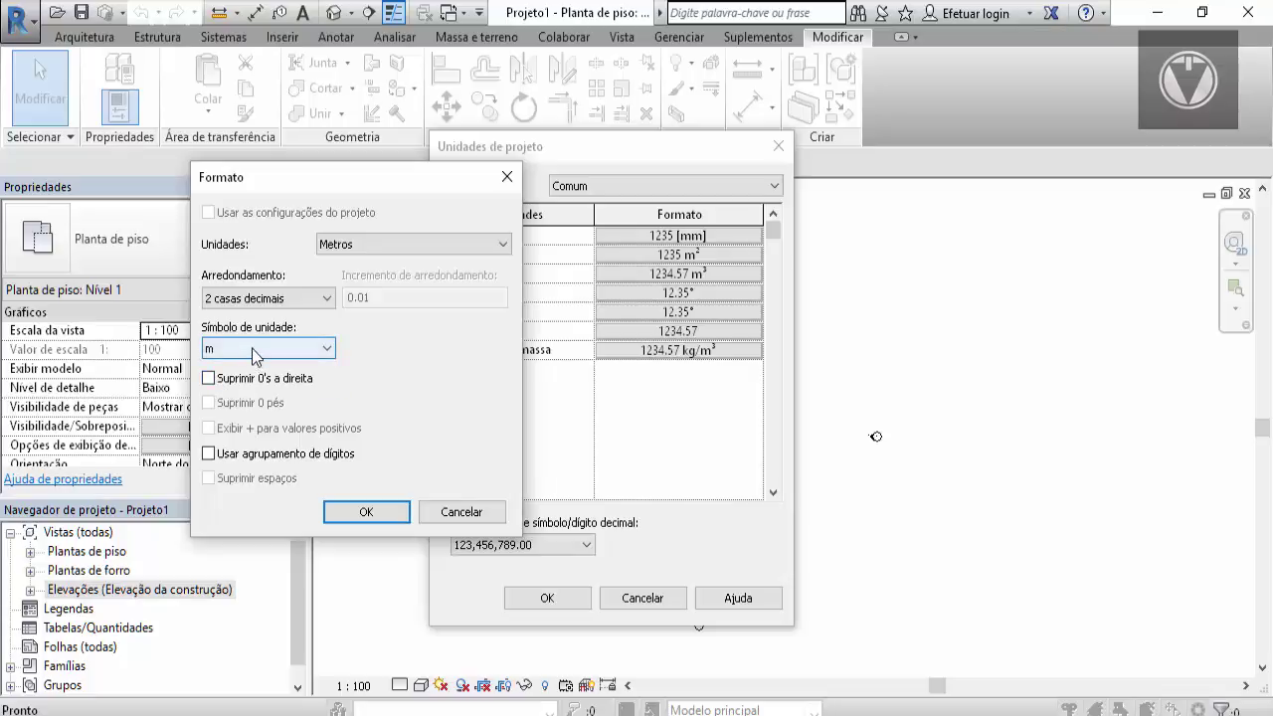
{"action": "left_click", "coordinate": [252, 348]}
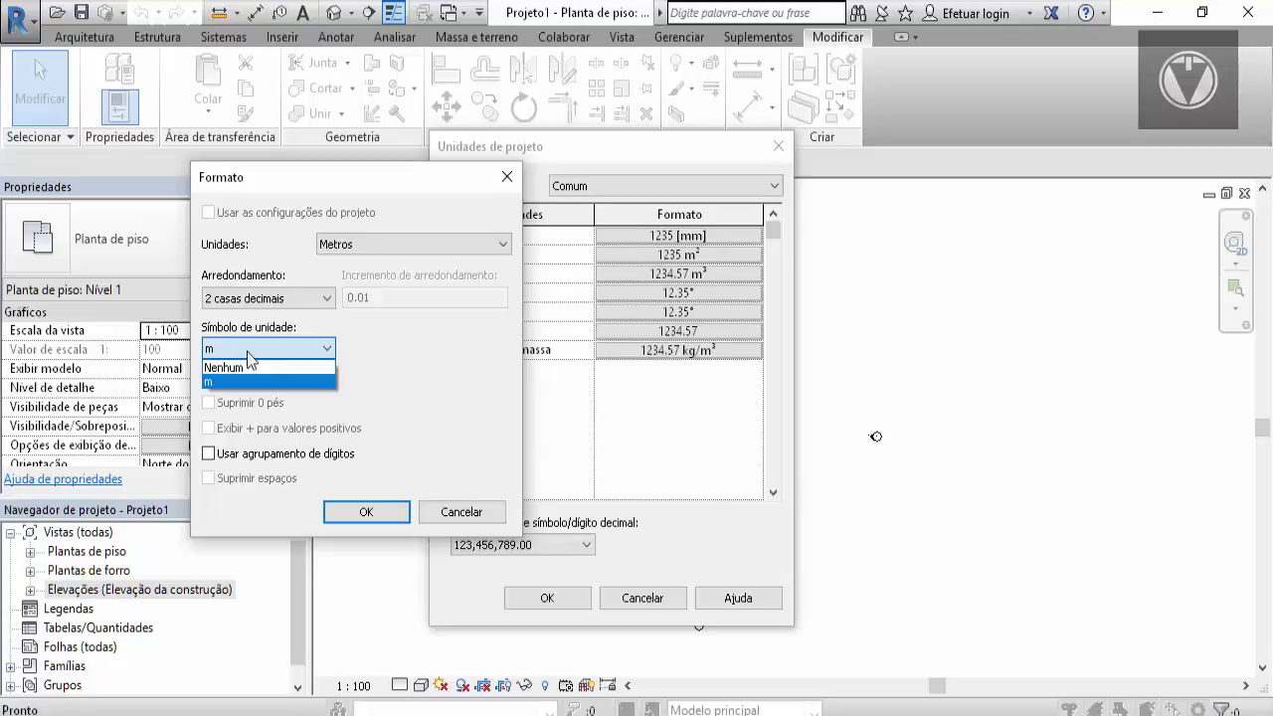
{"action": "left_click", "coordinate": [238, 367]}
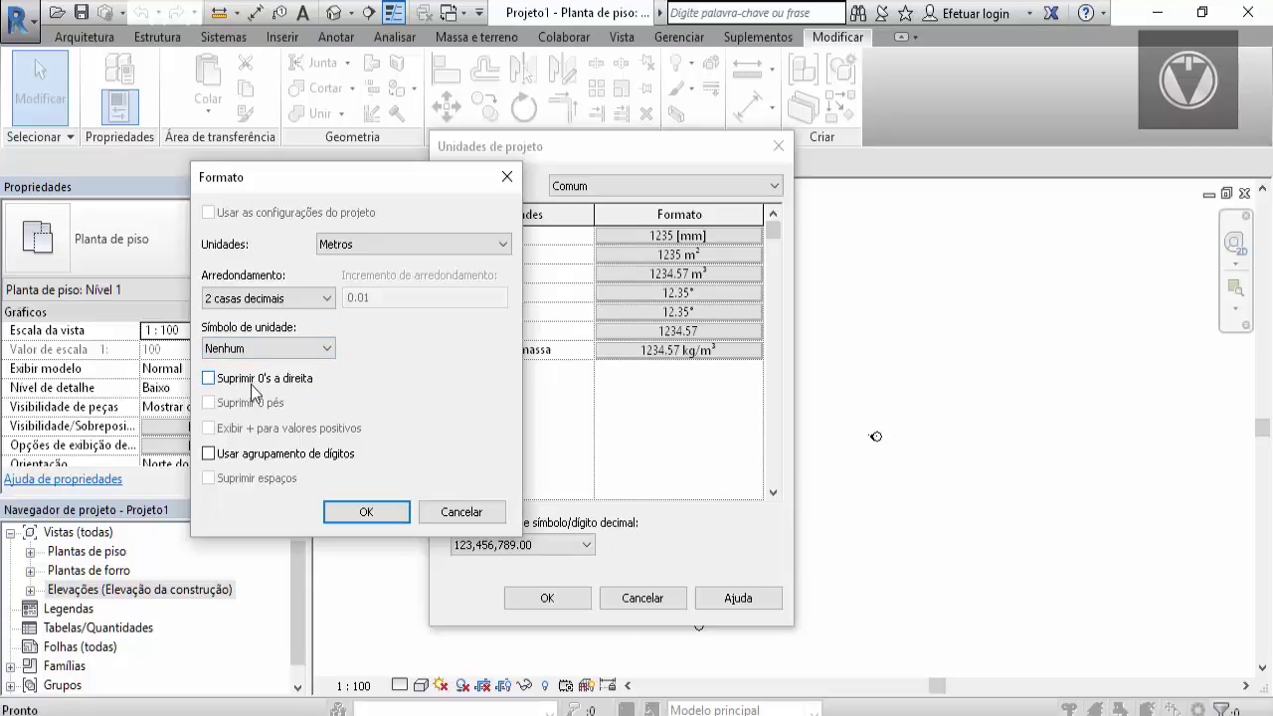
{"action": "left_click", "coordinate": [237, 382]}
{"action": "left_click", "coordinate": [234, 383]}
{"action": "left_click", "coordinate": [365, 512]}
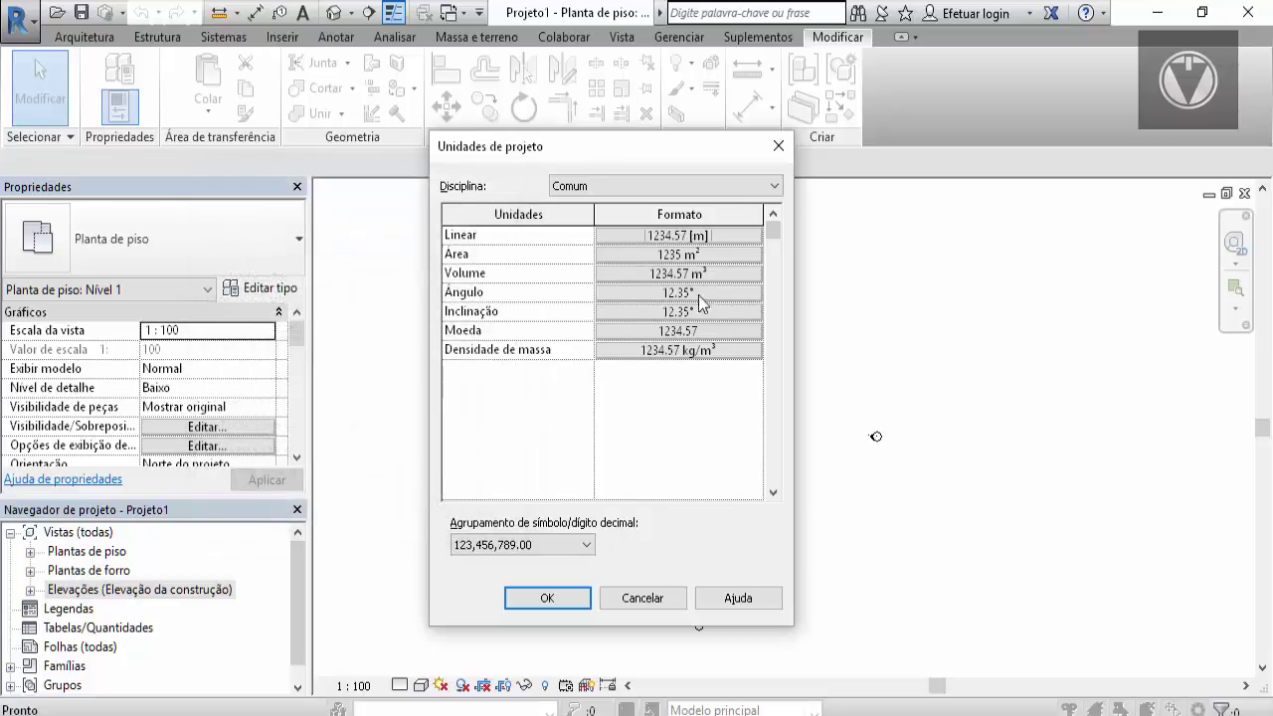
Step: Set the area rounding to 2 decimal places and review the volume format without changing it
{"action": "left_click", "coordinate": [658, 255]}
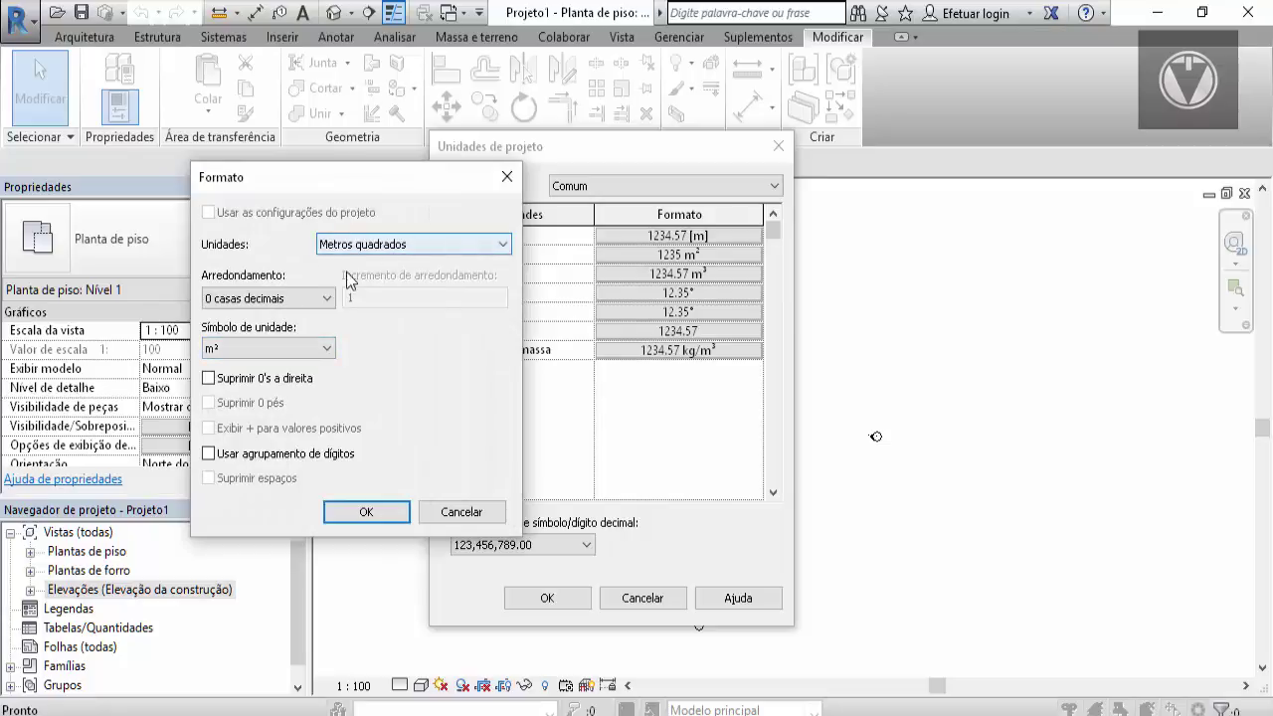
{"action": "left_click", "coordinate": [290, 300]}
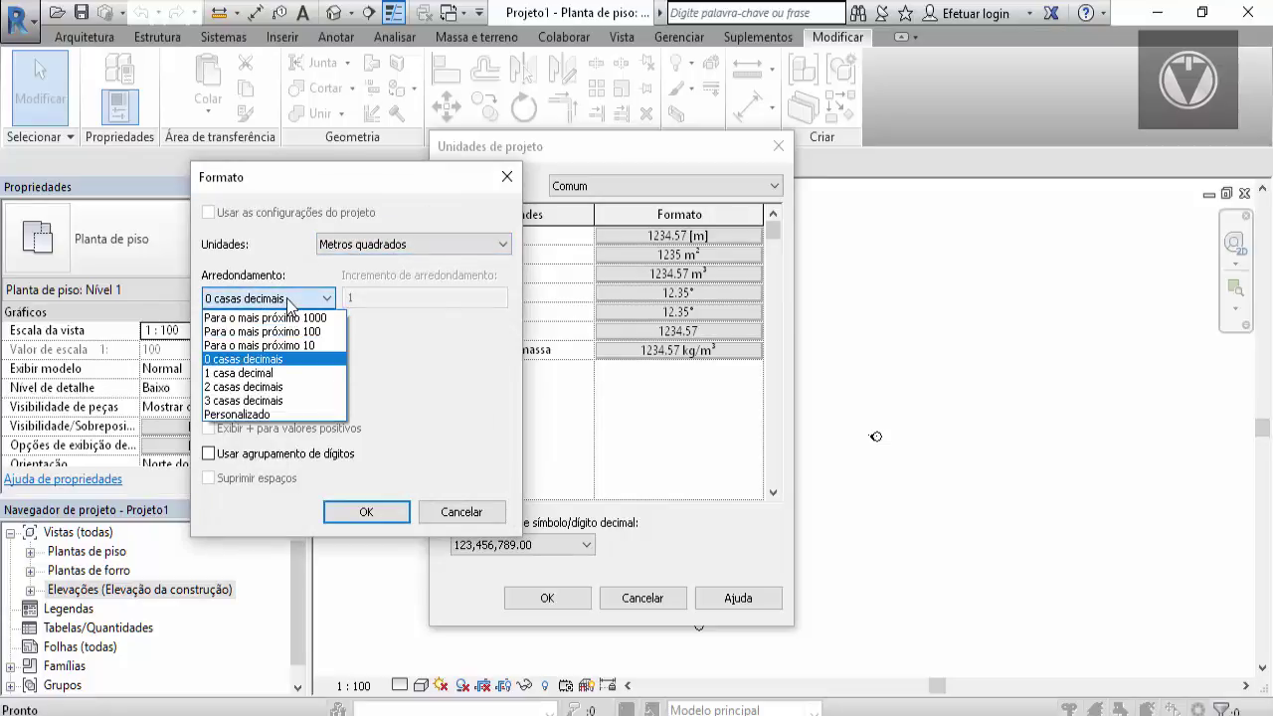
{"action": "left_click", "coordinate": [239, 385]}
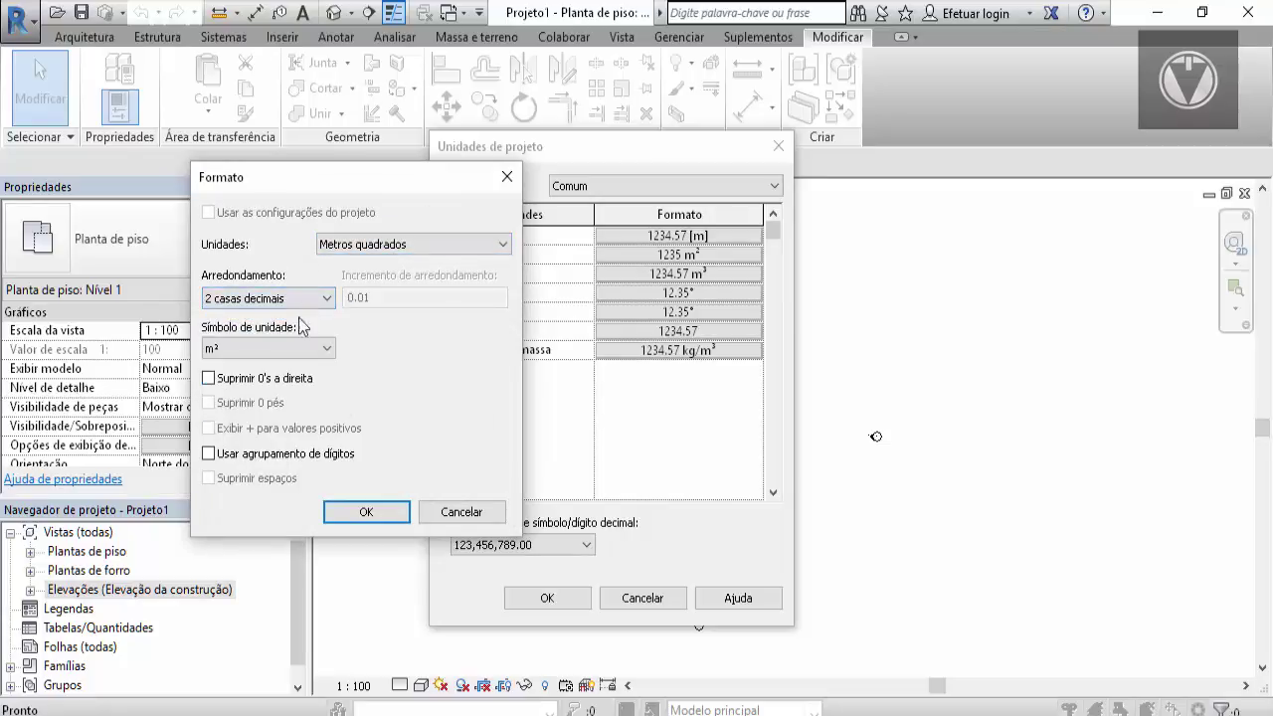
{"action": "left_click", "coordinate": [353, 513]}
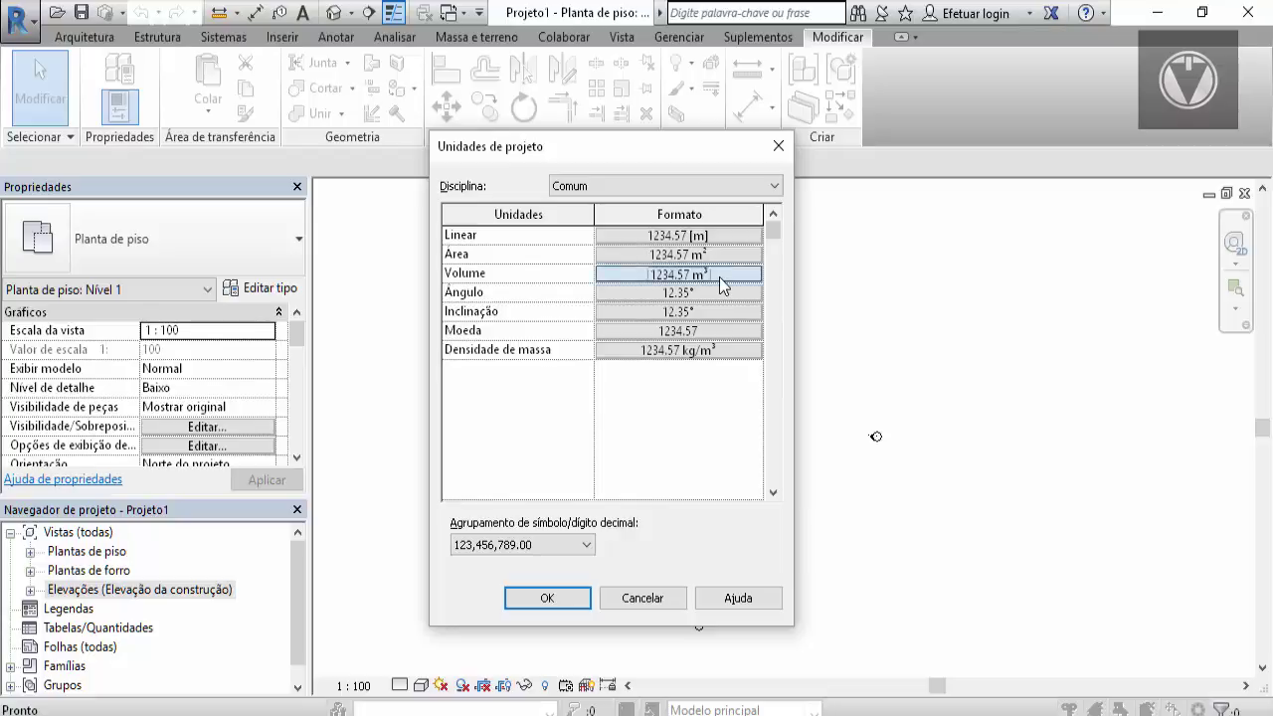
{"action": "left_click", "coordinate": [719, 274]}
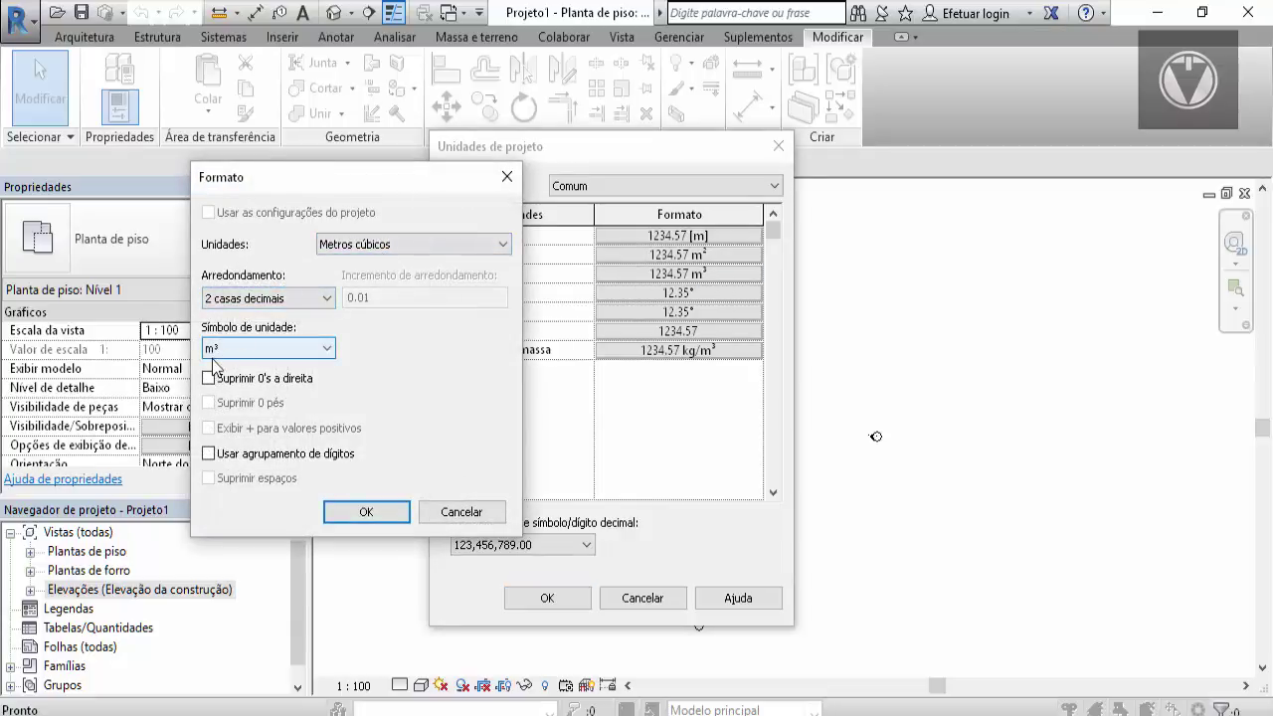
{"action": "left_click", "coordinate": [365, 511]}
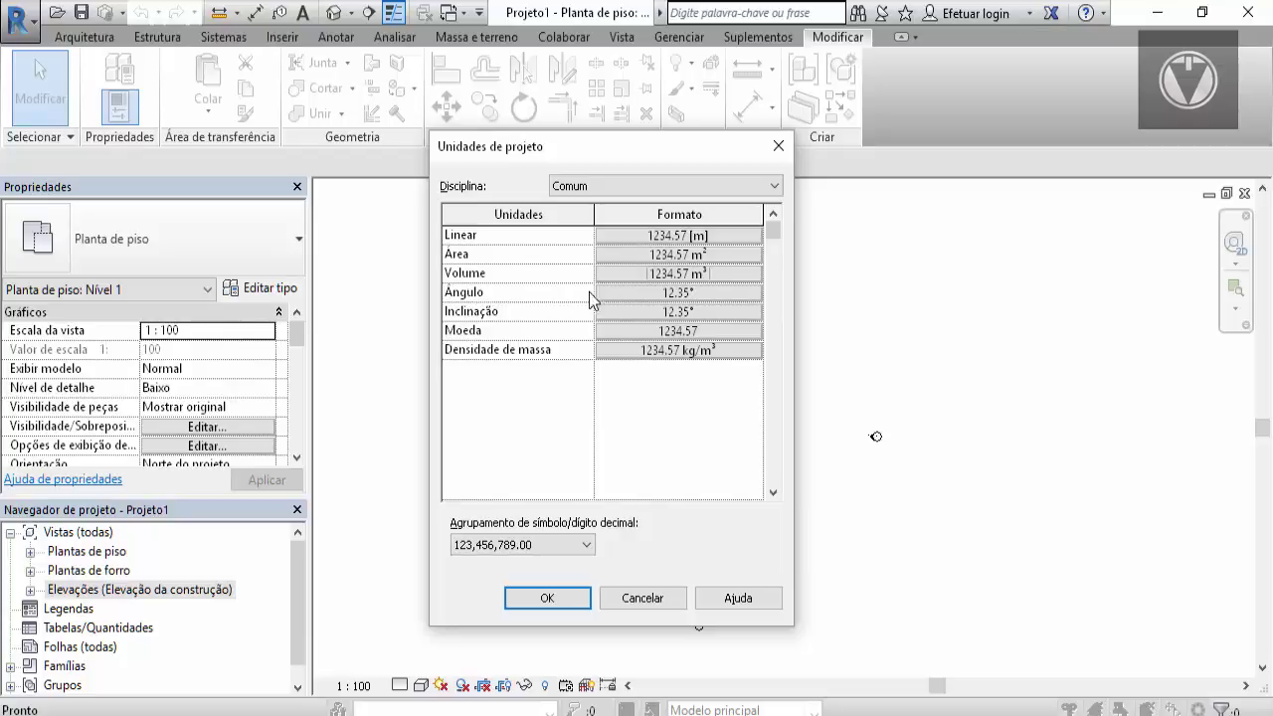
Step: Set the angle format in the project units to Graus minutos segundos
{"action": "left_click", "coordinate": [622, 292]}
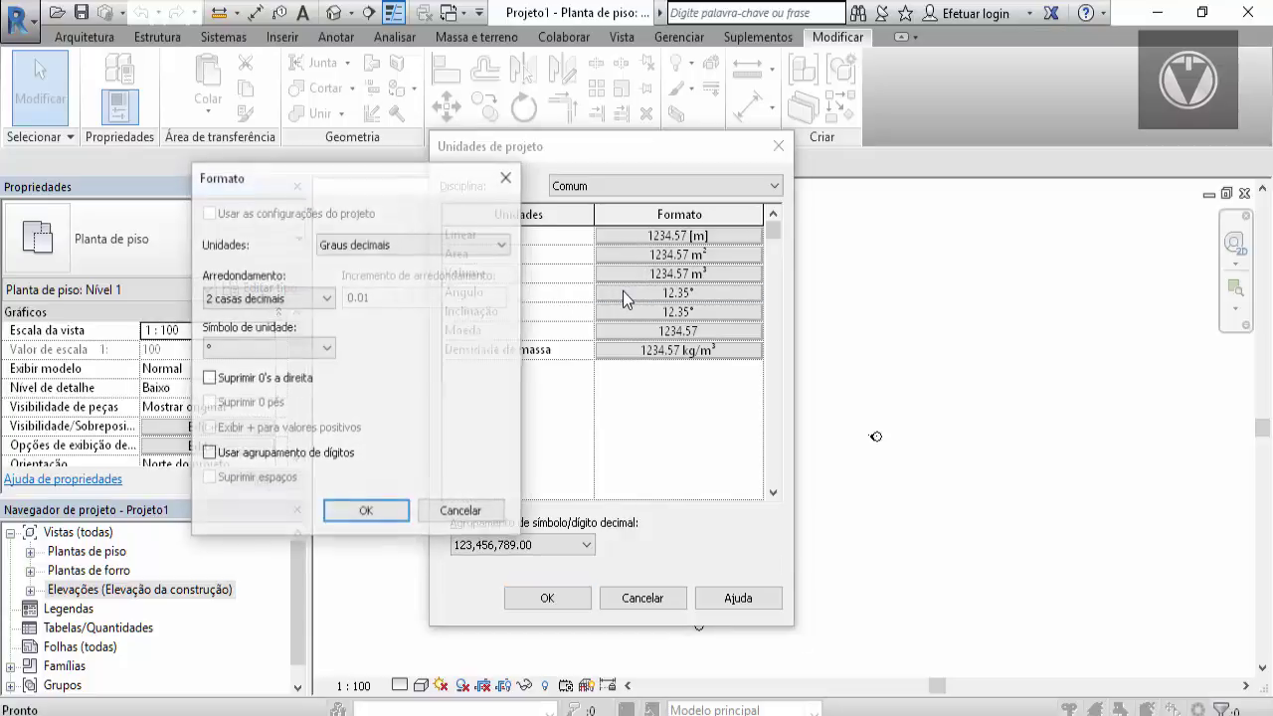
{"action": "left_click", "coordinate": [409, 245]}
{"action": "left_click", "coordinate": [378, 275]}
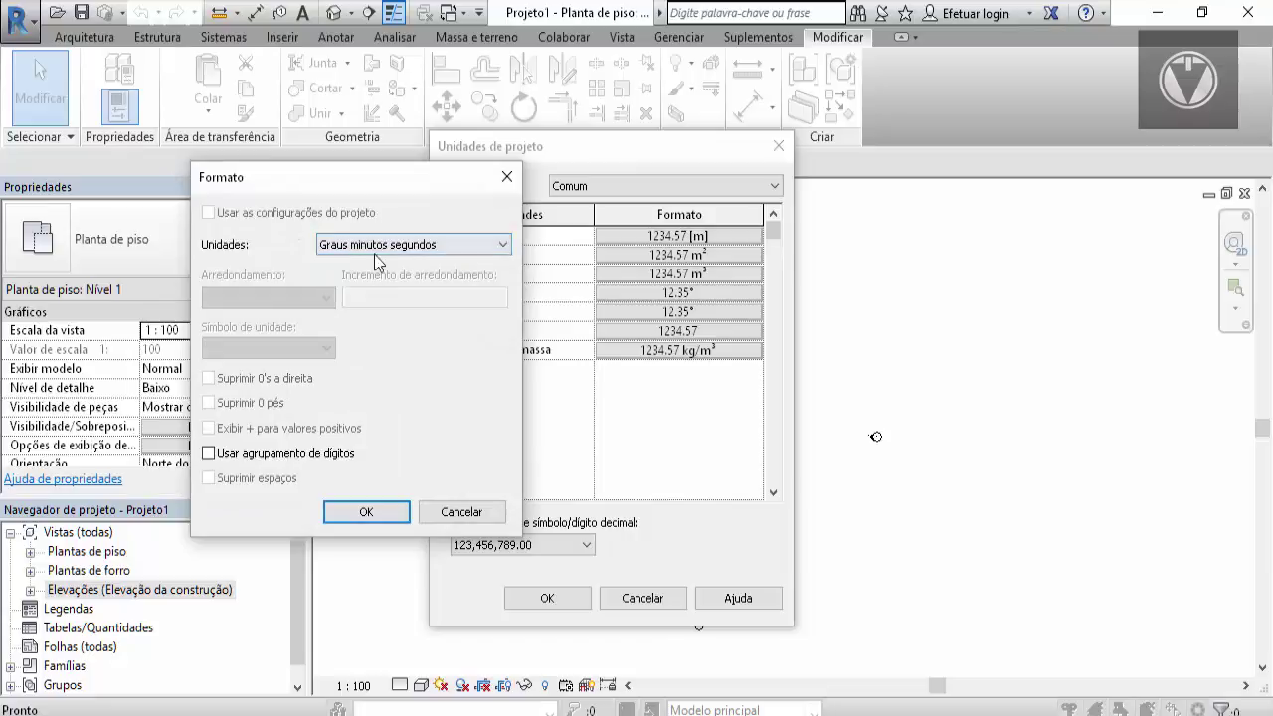
{"action": "left_click", "coordinate": [368, 510]}
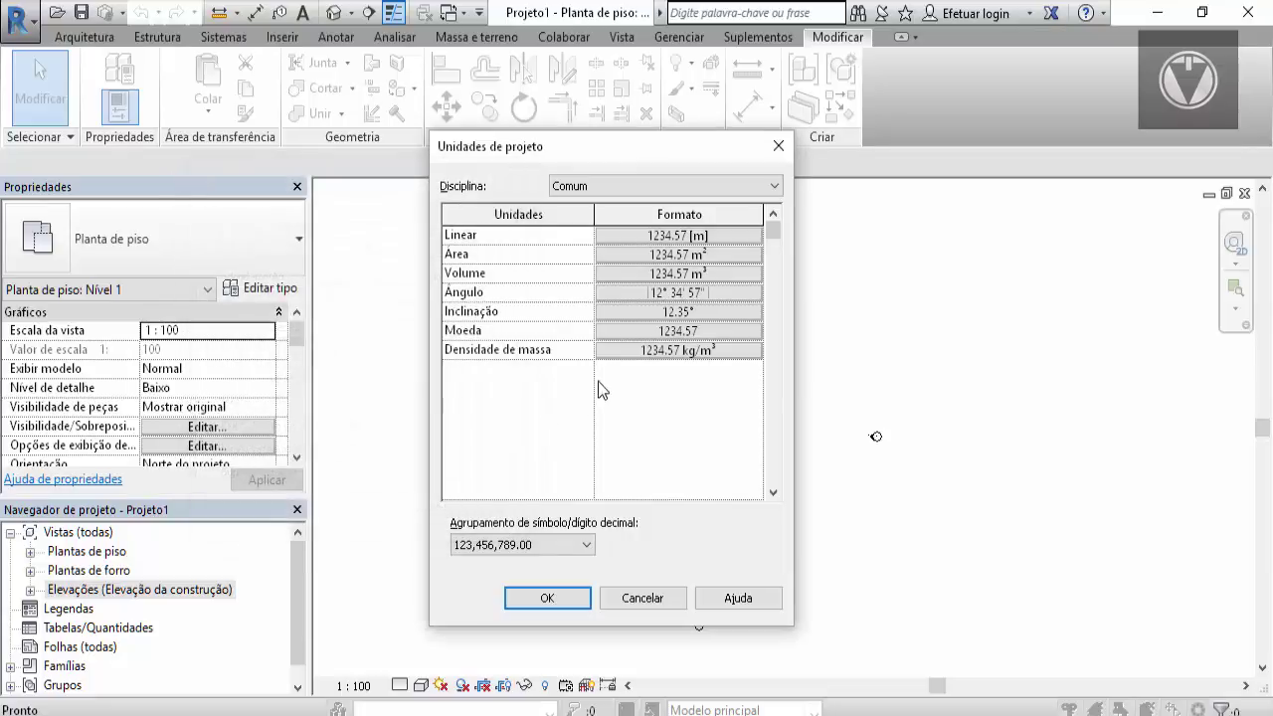
Step: Set the slope (Inclinação) format in the project units to Percentual
{"action": "left_click", "coordinate": [615, 311]}
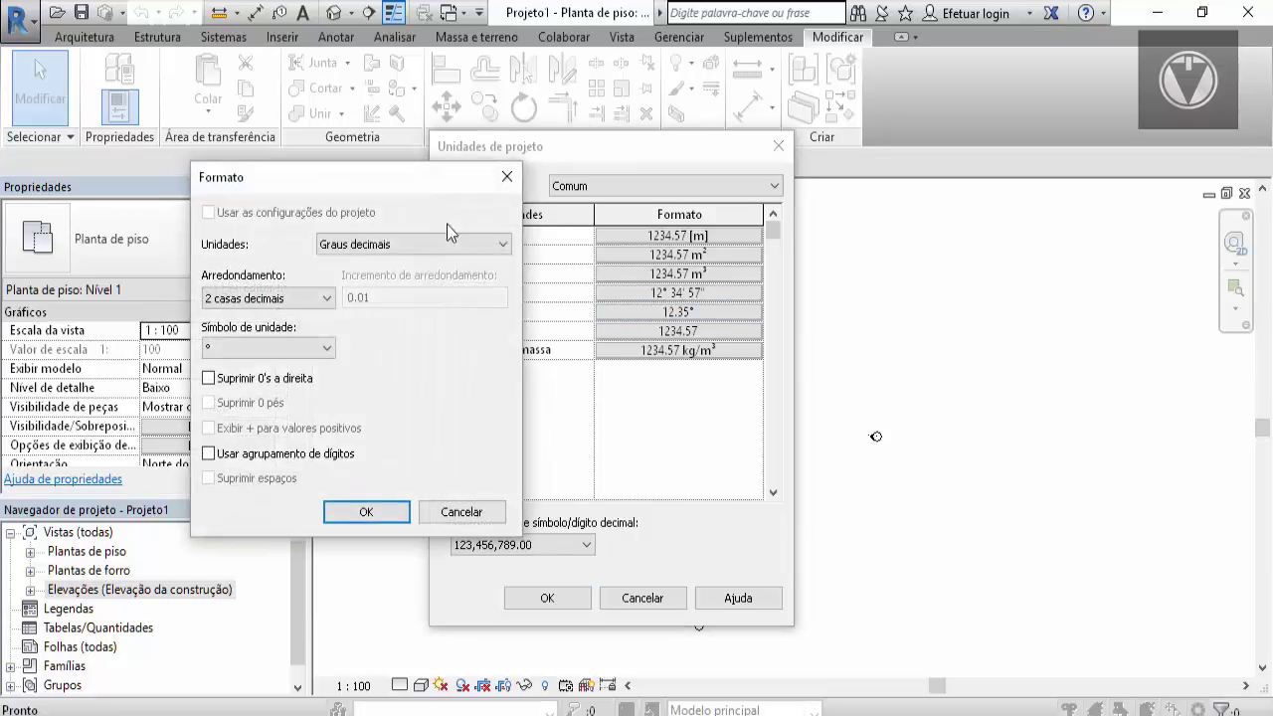
{"action": "left_click_drag", "start_coordinate": [402, 188], "coordinate": [416, 112]}
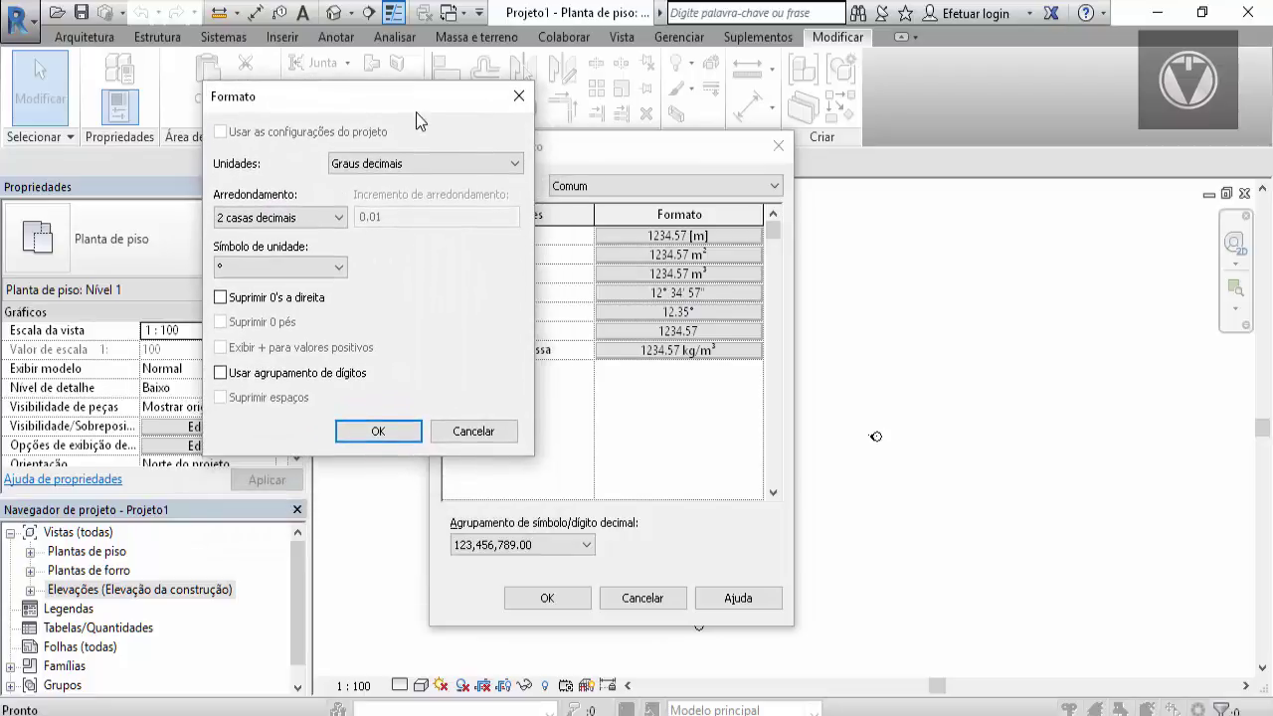
{"action": "left_click", "coordinate": [438, 161]}
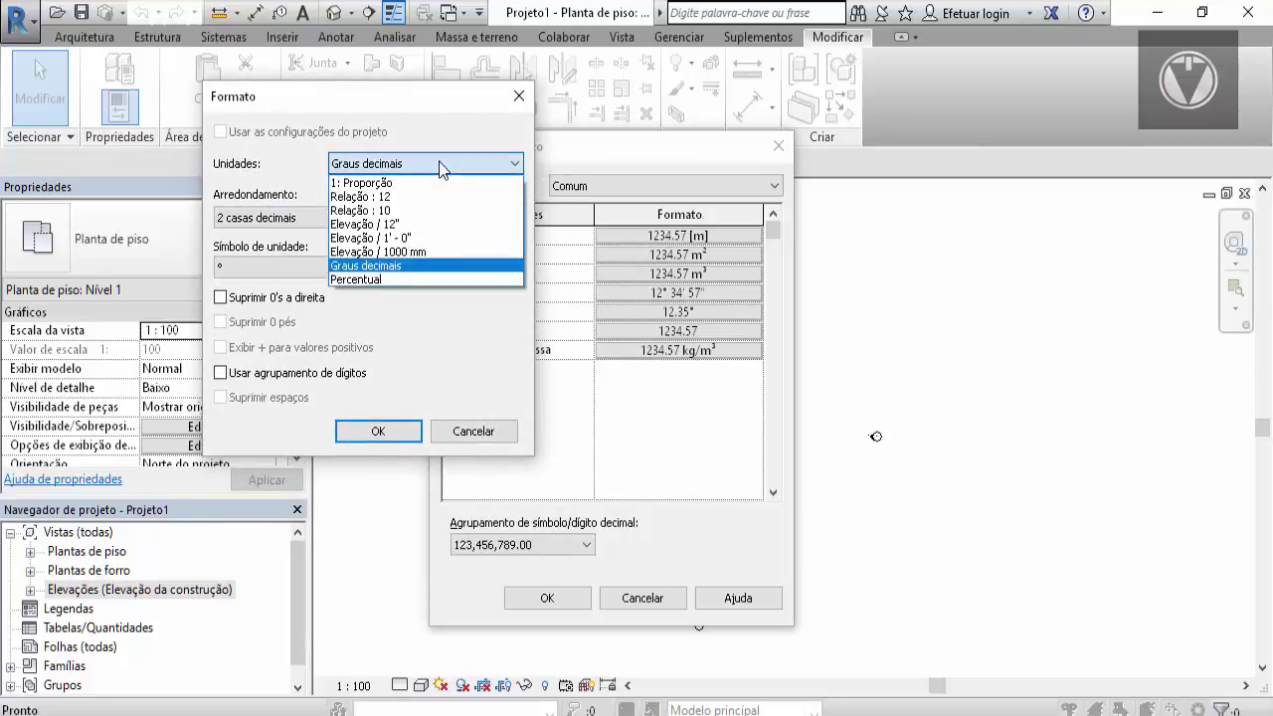
{"action": "left_click", "coordinate": [396, 279]}
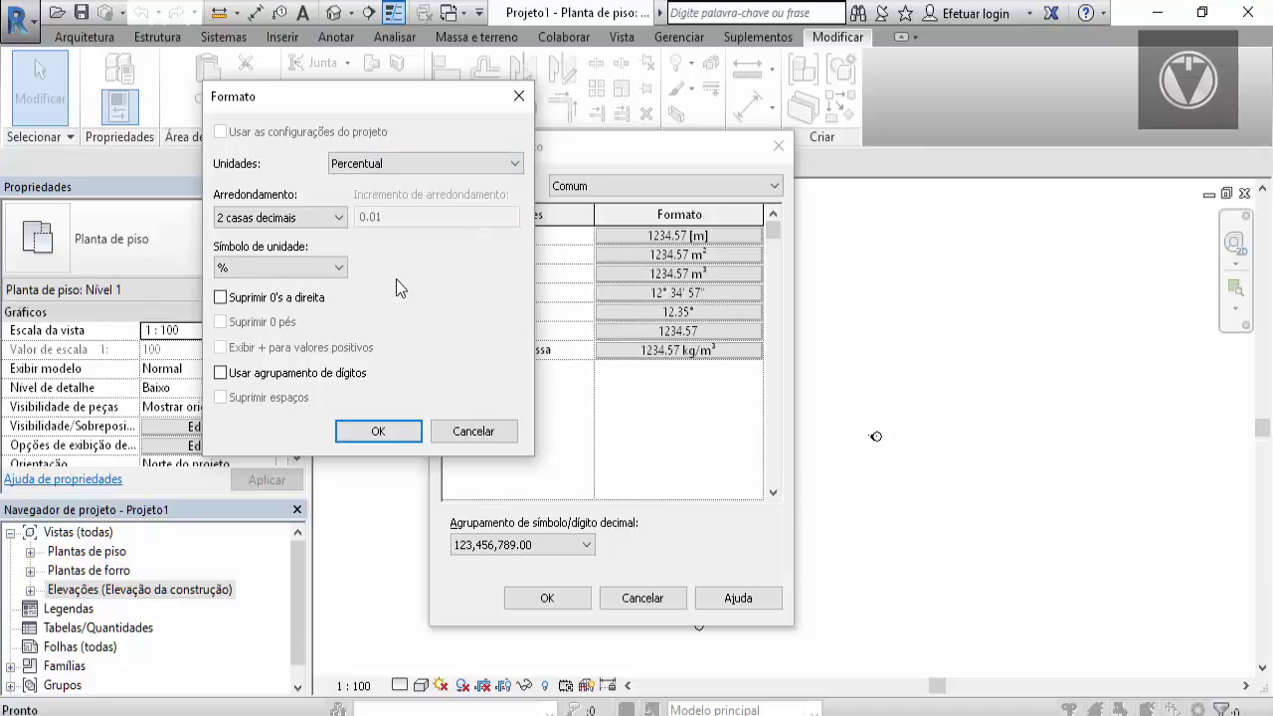
{"action": "left_click", "coordinate": [366, 431]}
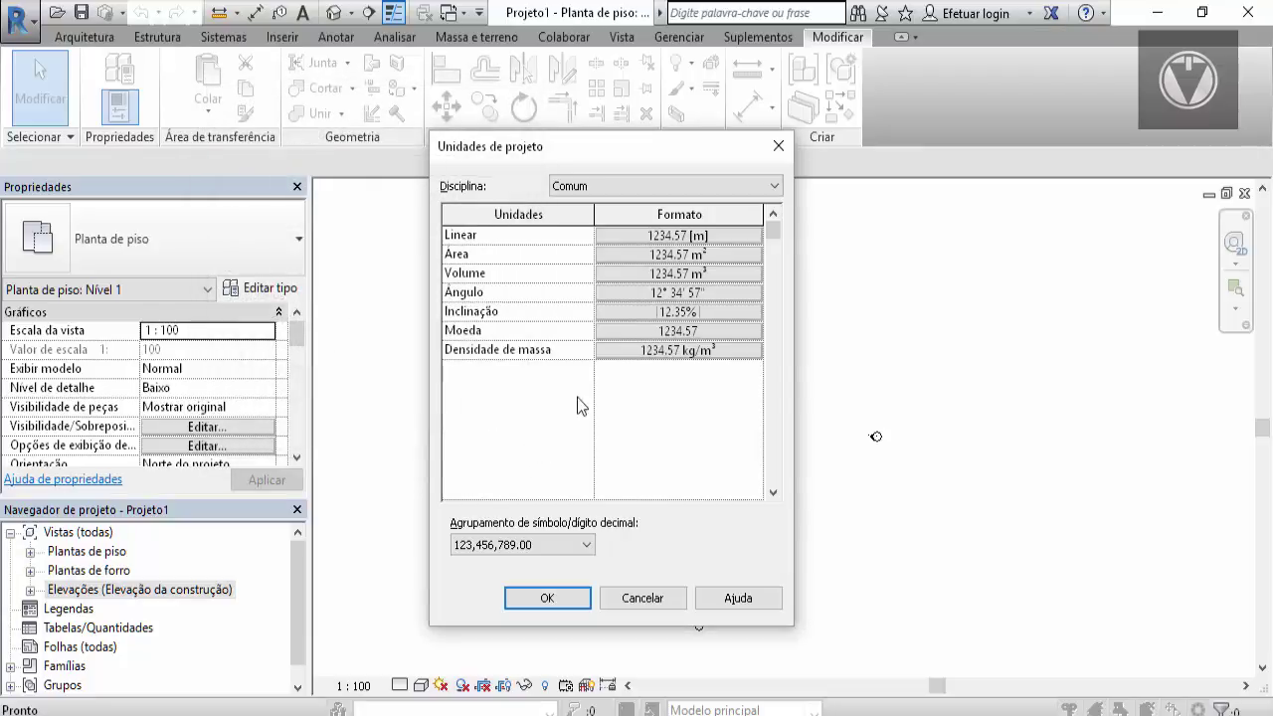
Step: Set the currency (Moeda) unit symbol to $ in the project units and review the mass density (Densidade de massa) format
{"action": "left_click", "coordinate": [601, 331]}
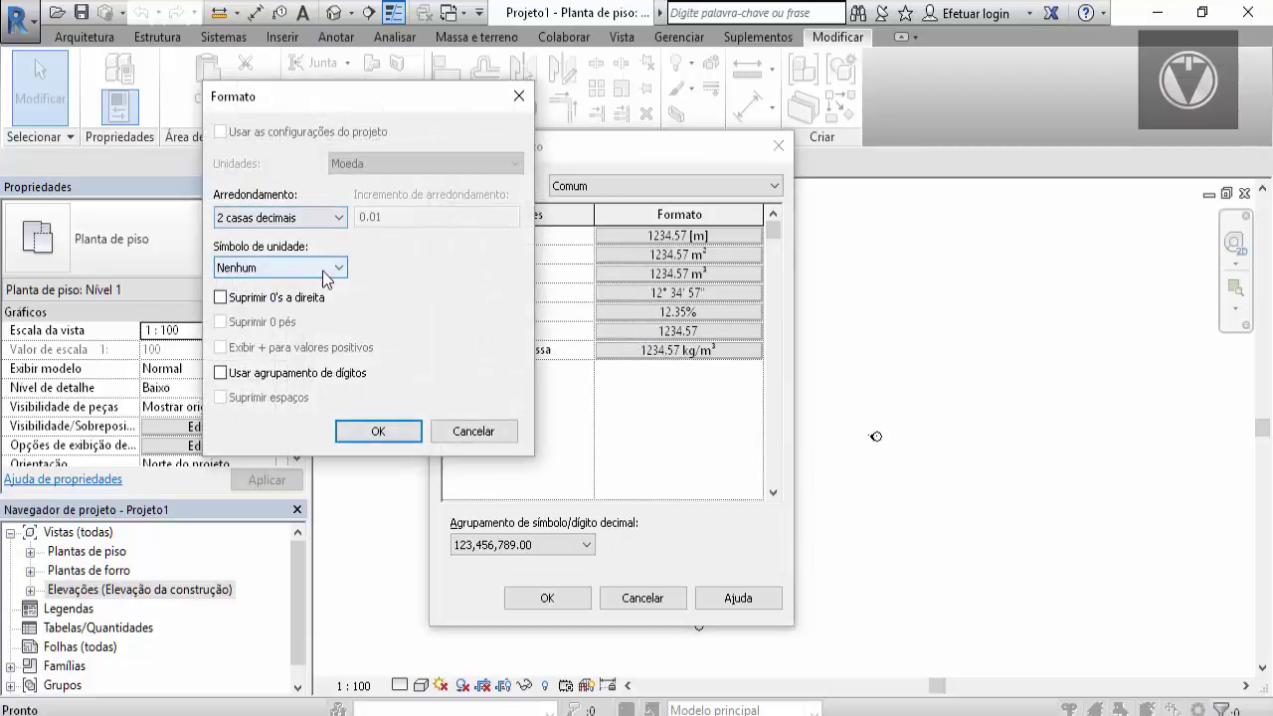
{"action": "left_click", "coordinate": [322, 268]}
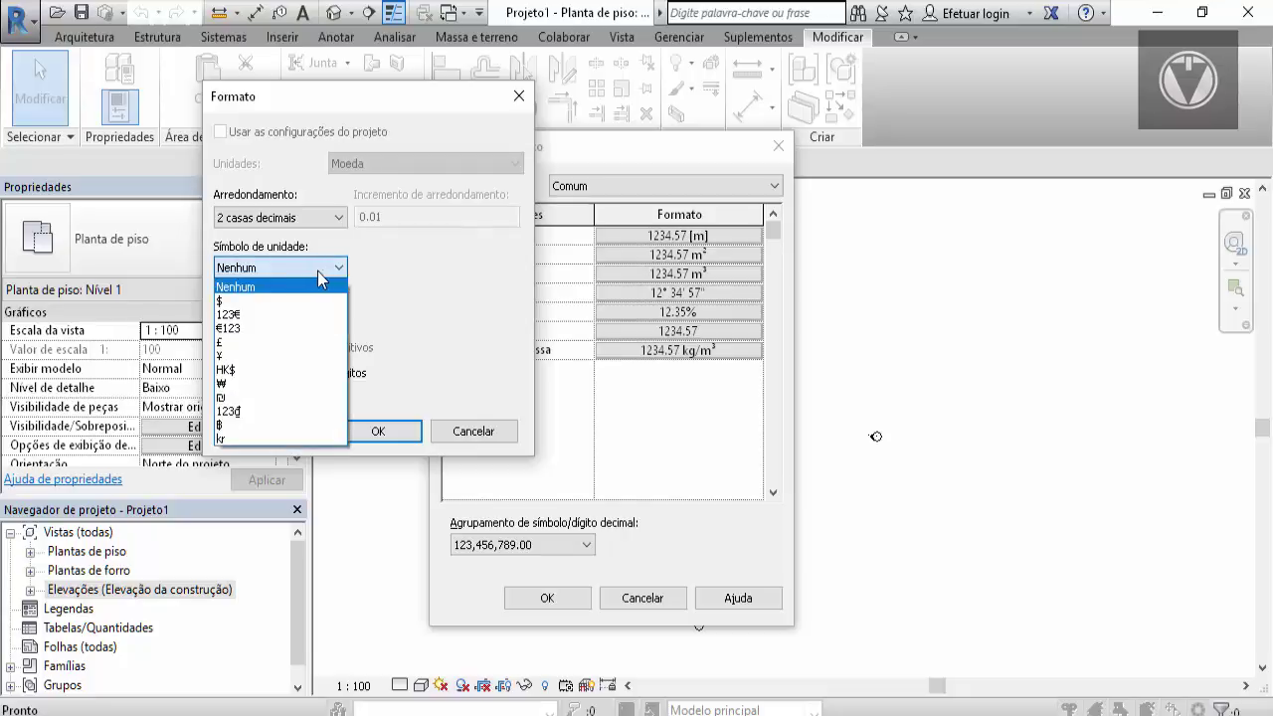
{"action": "left_click", "coordinate": [249, 301]}
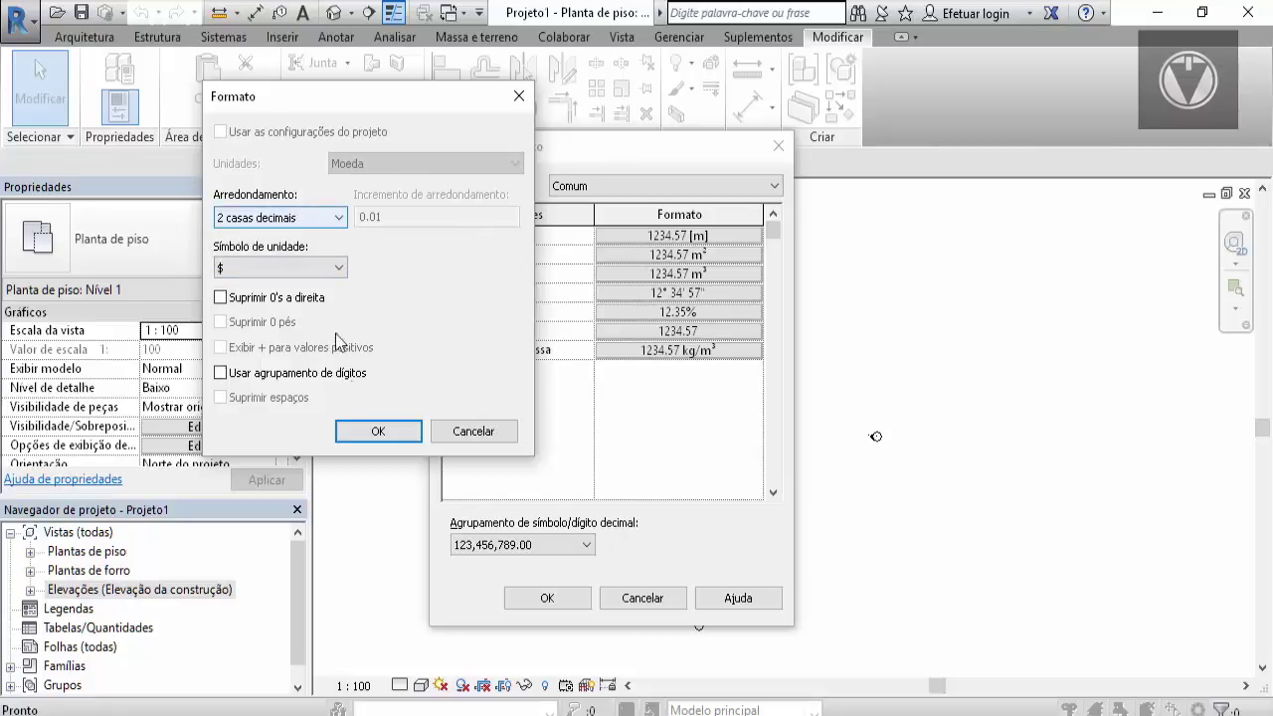
{"action": "left_click", "coordinate": [378, 431]}
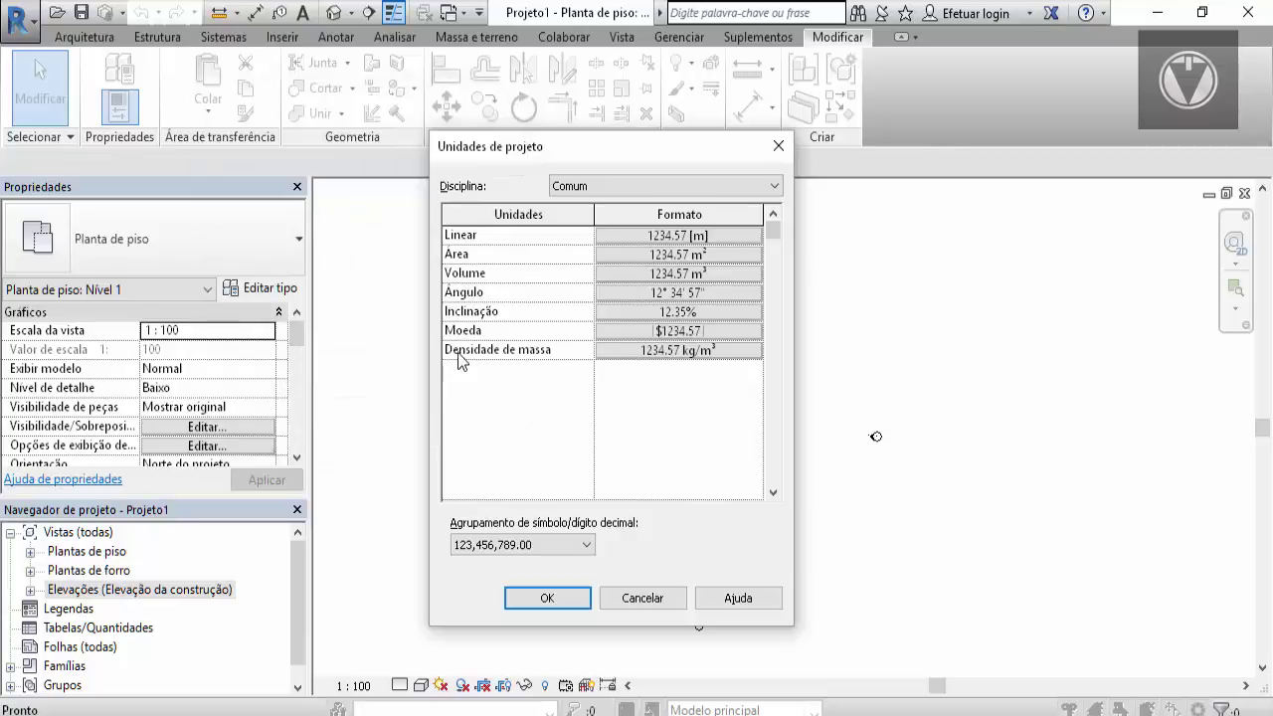
{"action": "left_click", "coordinate": [629, 351]}
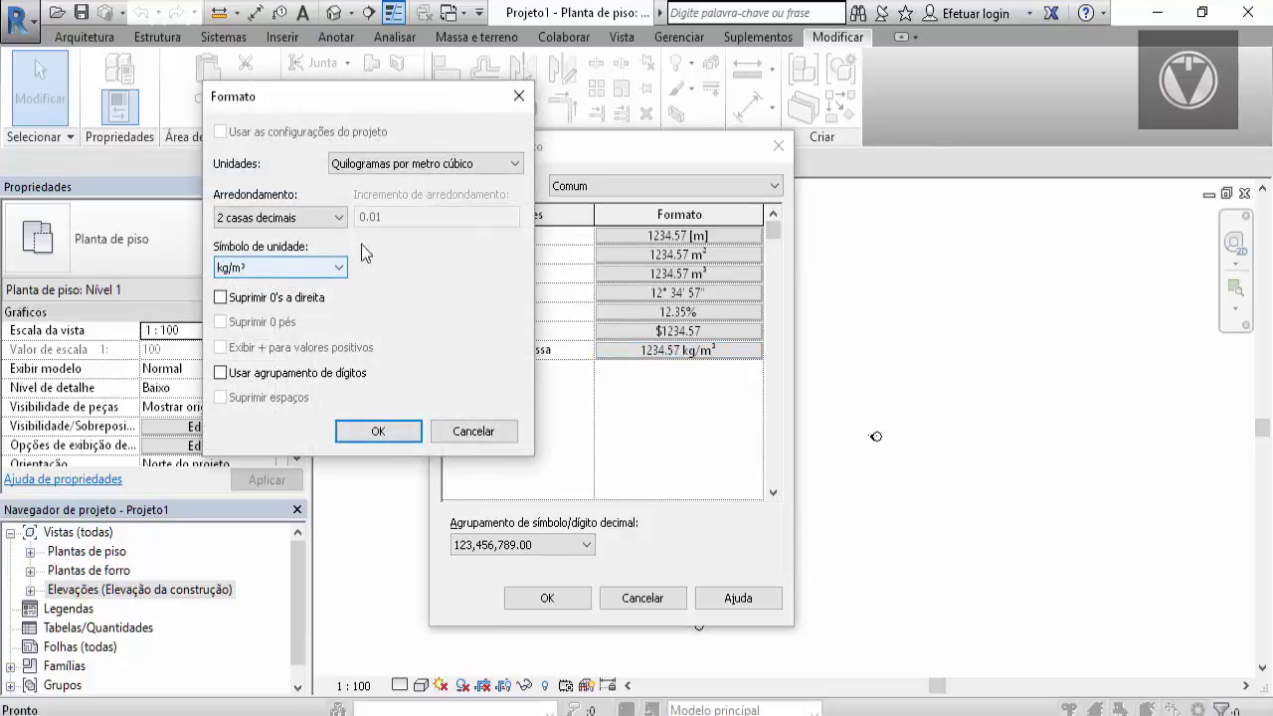
{"action": "left_click", "coordinate": [378, 431]}
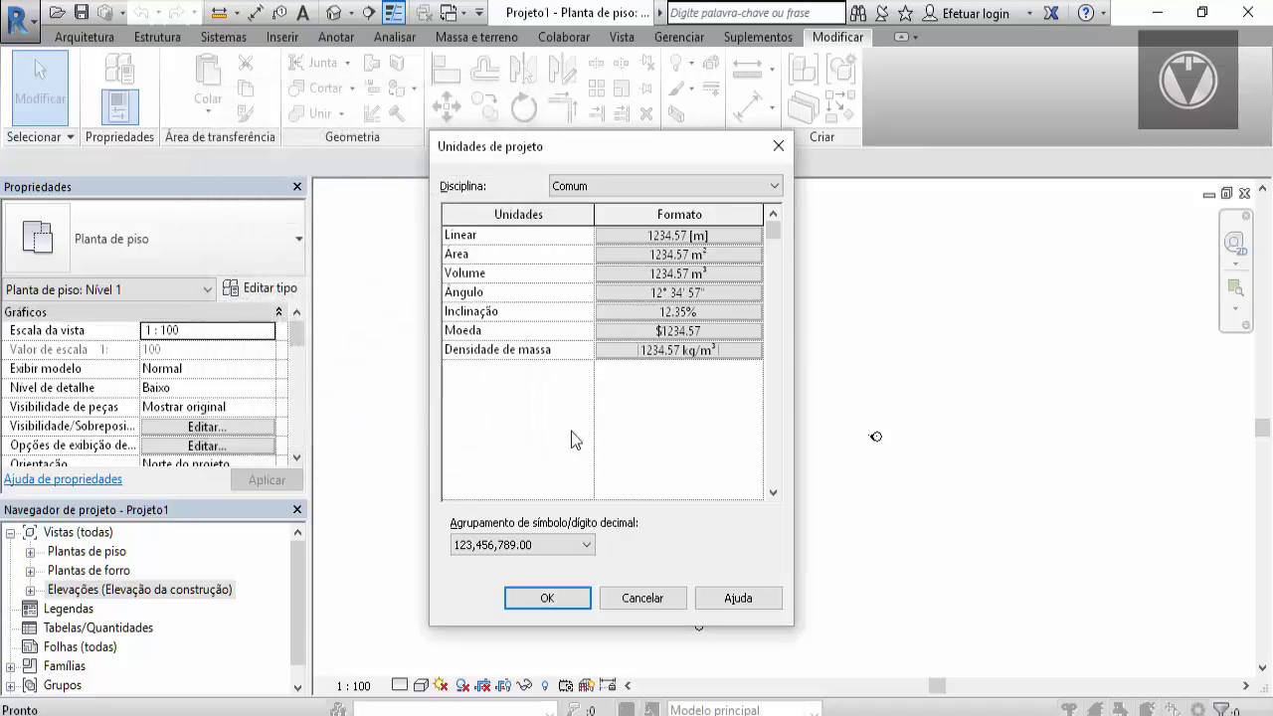
Step: Set the decimal symbol and digit grouping to 123.456.789,00 and apply the project units
{"action": "left_click", "coordinate": [516, 550]}
{"action": "left_click", "coordinate": [515, 568]}
{"action": "left_click", "coordinate": [555, 554]}
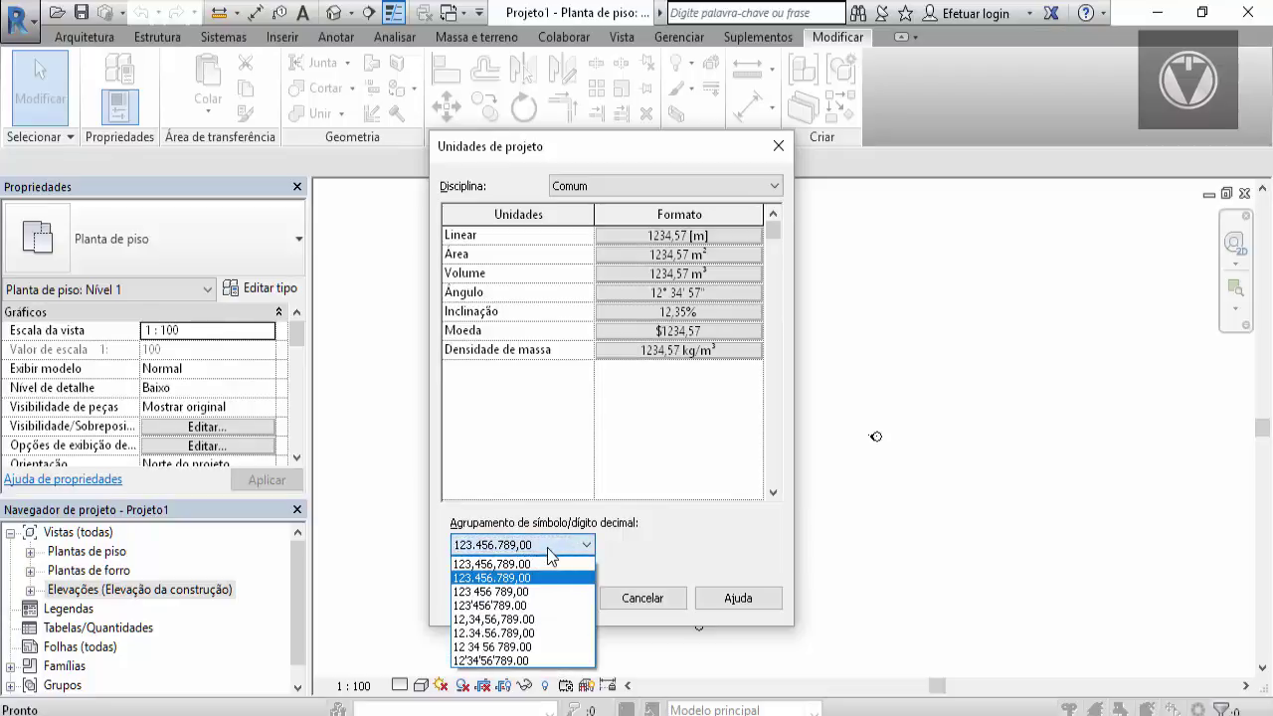
{"action": "left_click", "coordinate": [494, 577]}
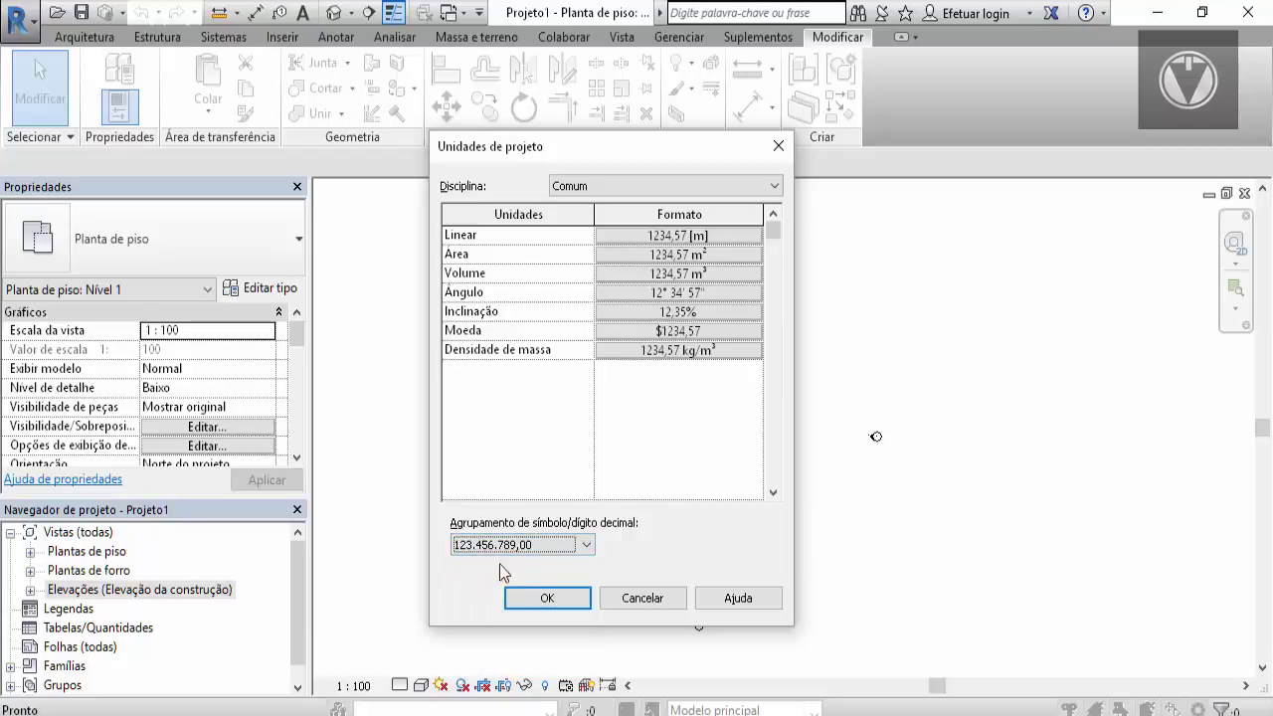
{"action": "left_click", "coordinate": [547, 598]}
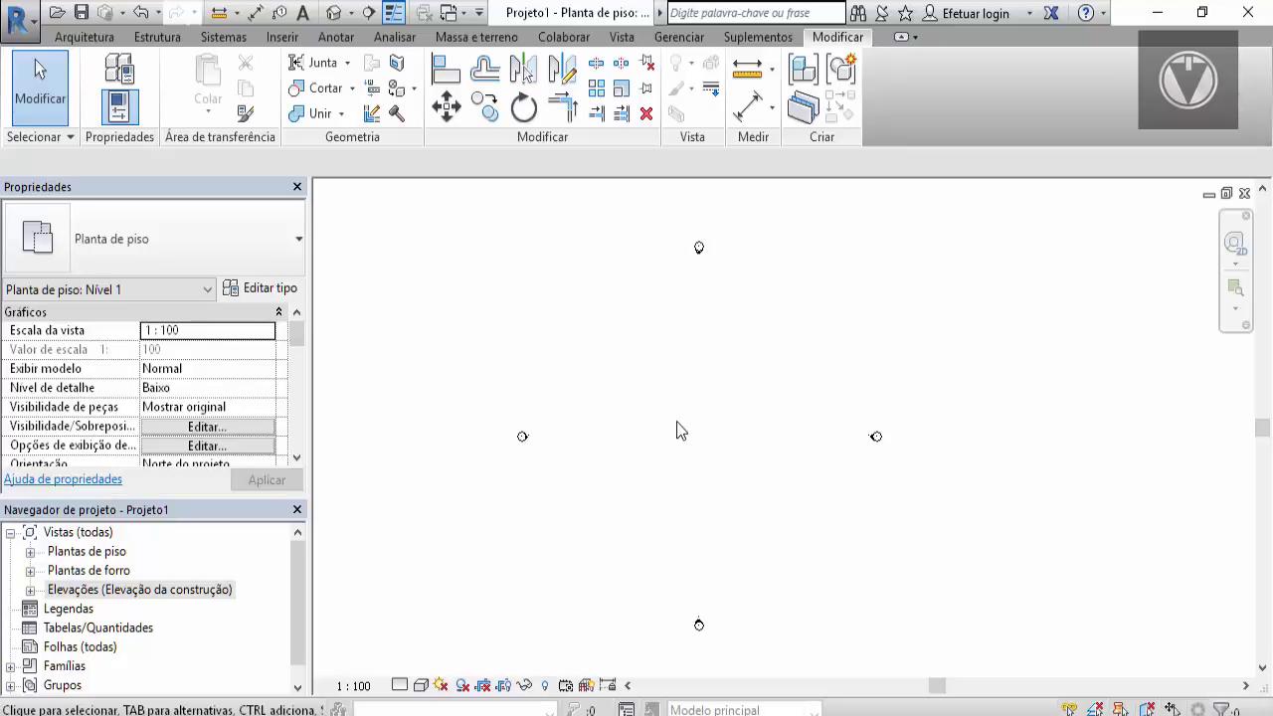
{"action": "left_click", "coordinate": [437, 714]}
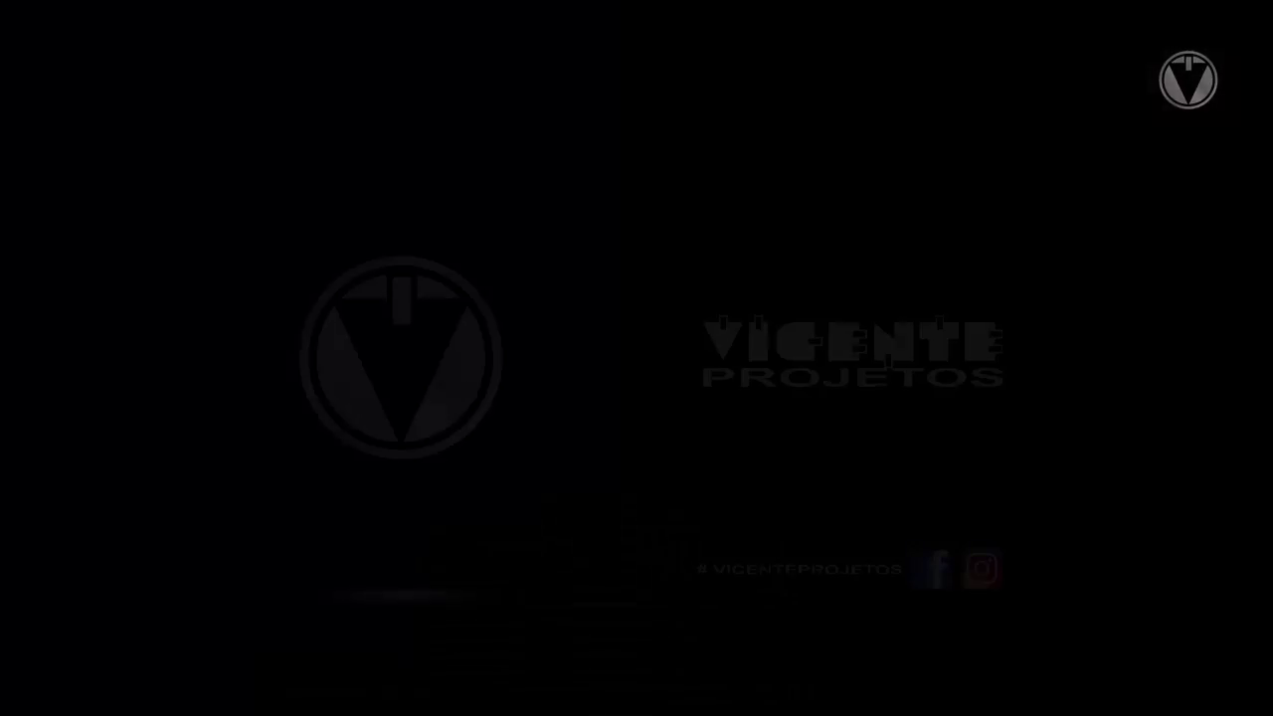